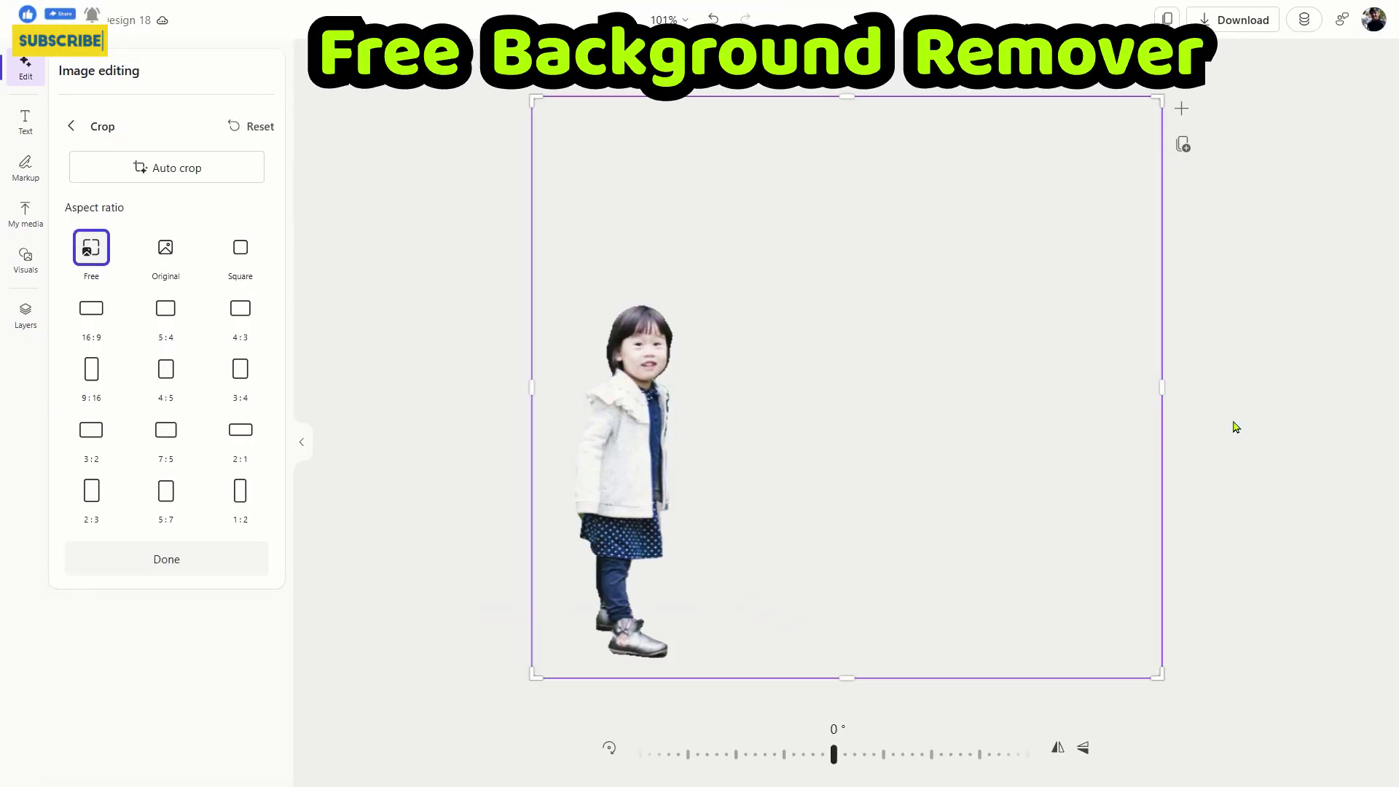
# Step: Tighten the crop frame around the child and set a Square ratio
pyautogui.moveTo(1167, 419); pyautogui.dragTo(823, 392)
pyautogui.moveTo(843, 110); pyautogui.dragTo(839, 298)
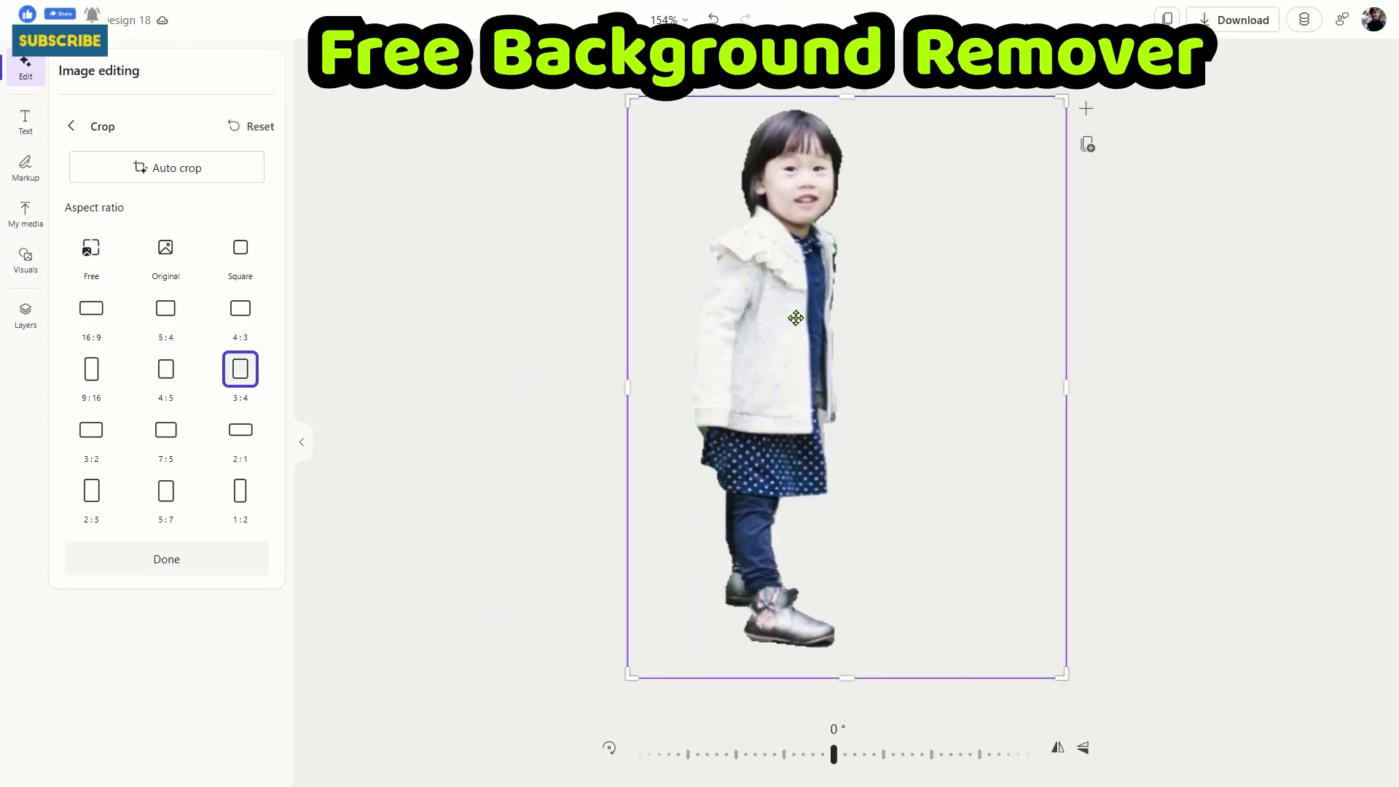
pyautogui.click(242, 258)
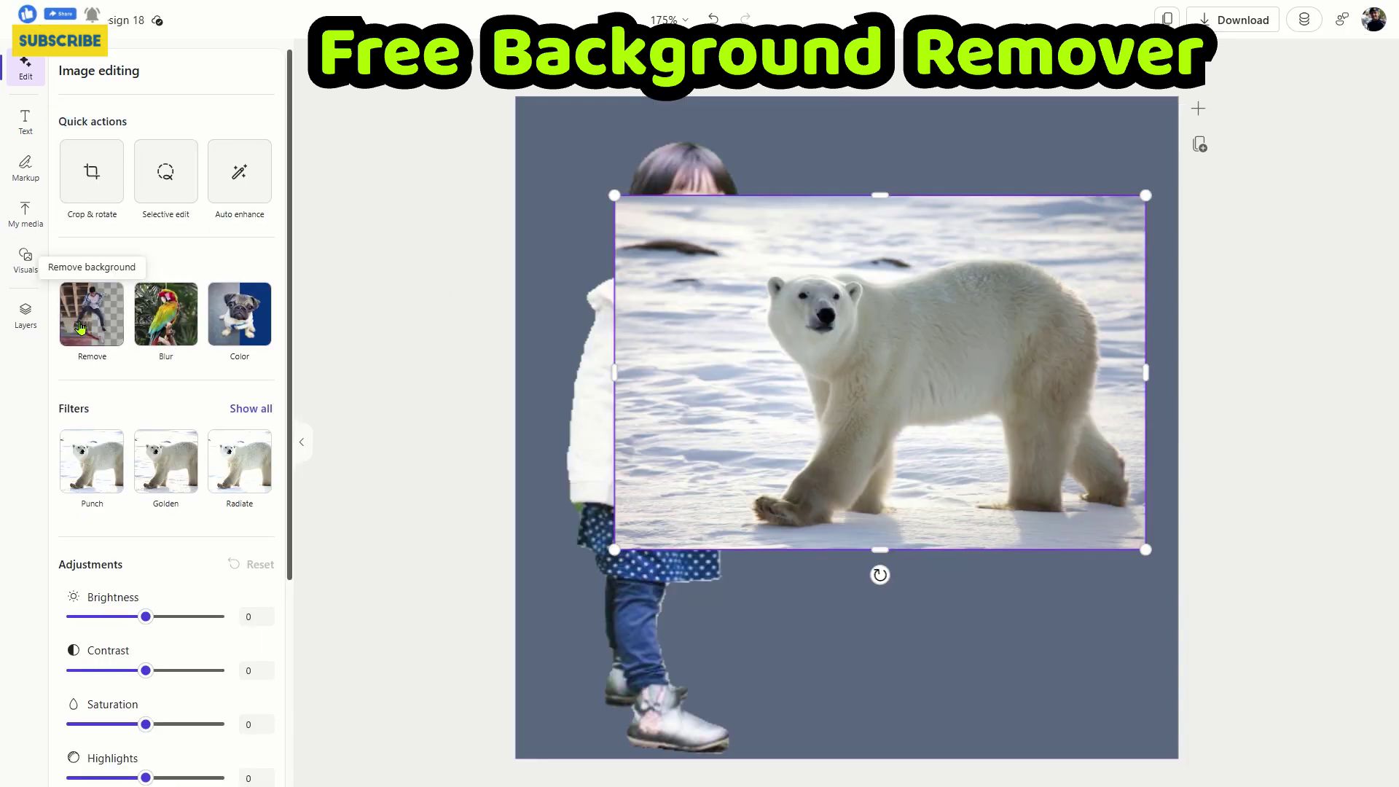
# Step: Remove backgrounds from the polar bear and teenage girl photos, then resize and position them
pyautogui.click(92, 313)
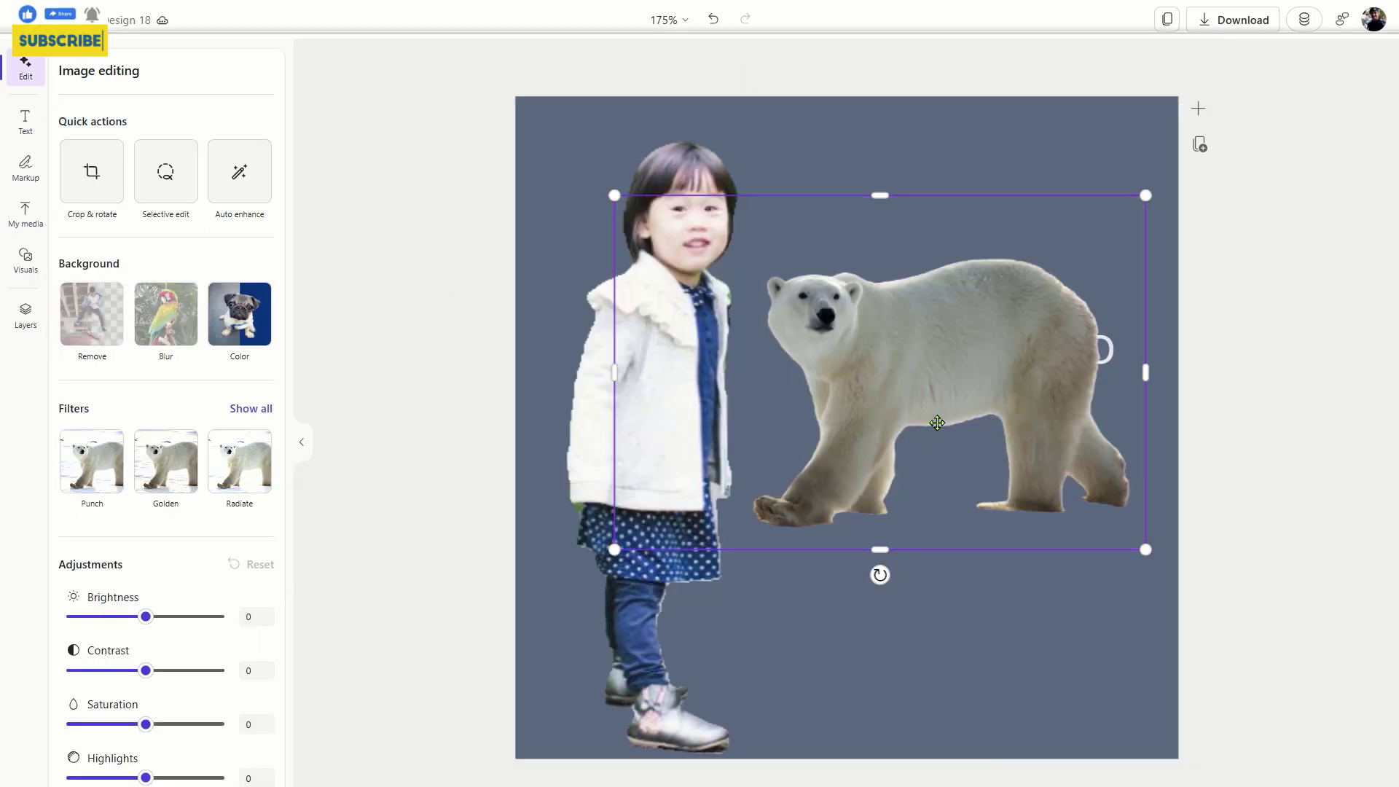
pyautogui.moveTo(931, 422); pyautogui.dragTo(930, 593)
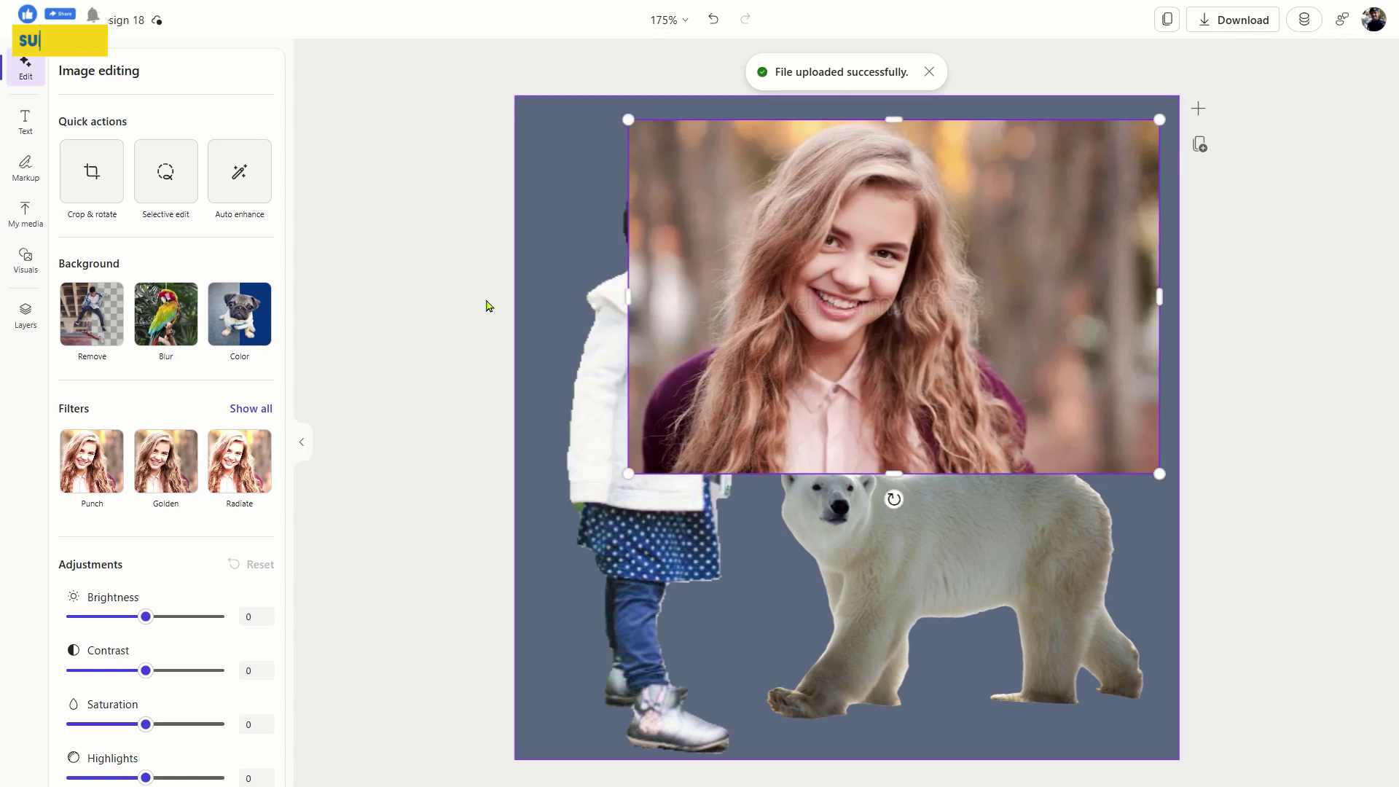
pyautogui.click(92, 313)
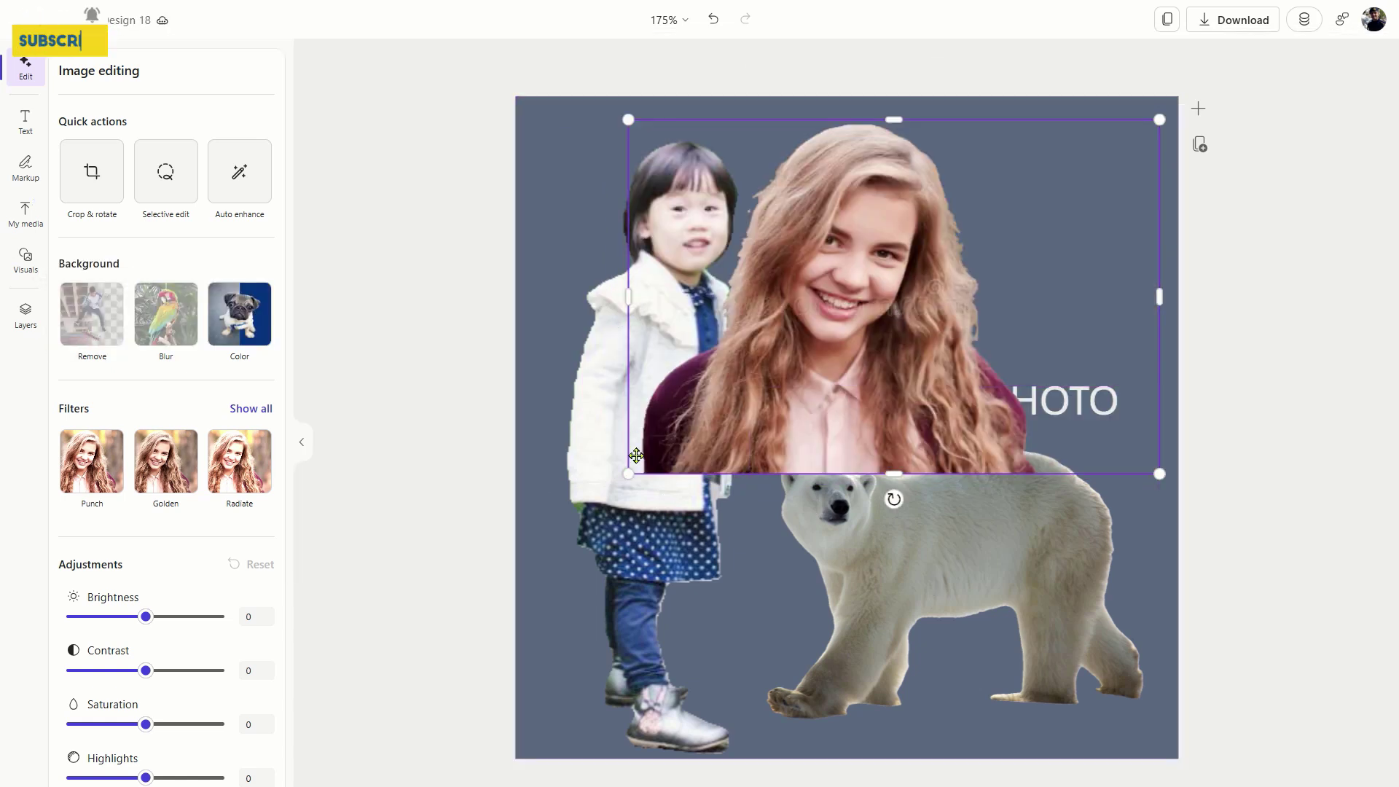
pyautogui.moveTo(634, 470); pyautogui.dragTo(815, 347)
pyautogui.moveTo(973, 274); pyautogui.dragTo(959, 293)
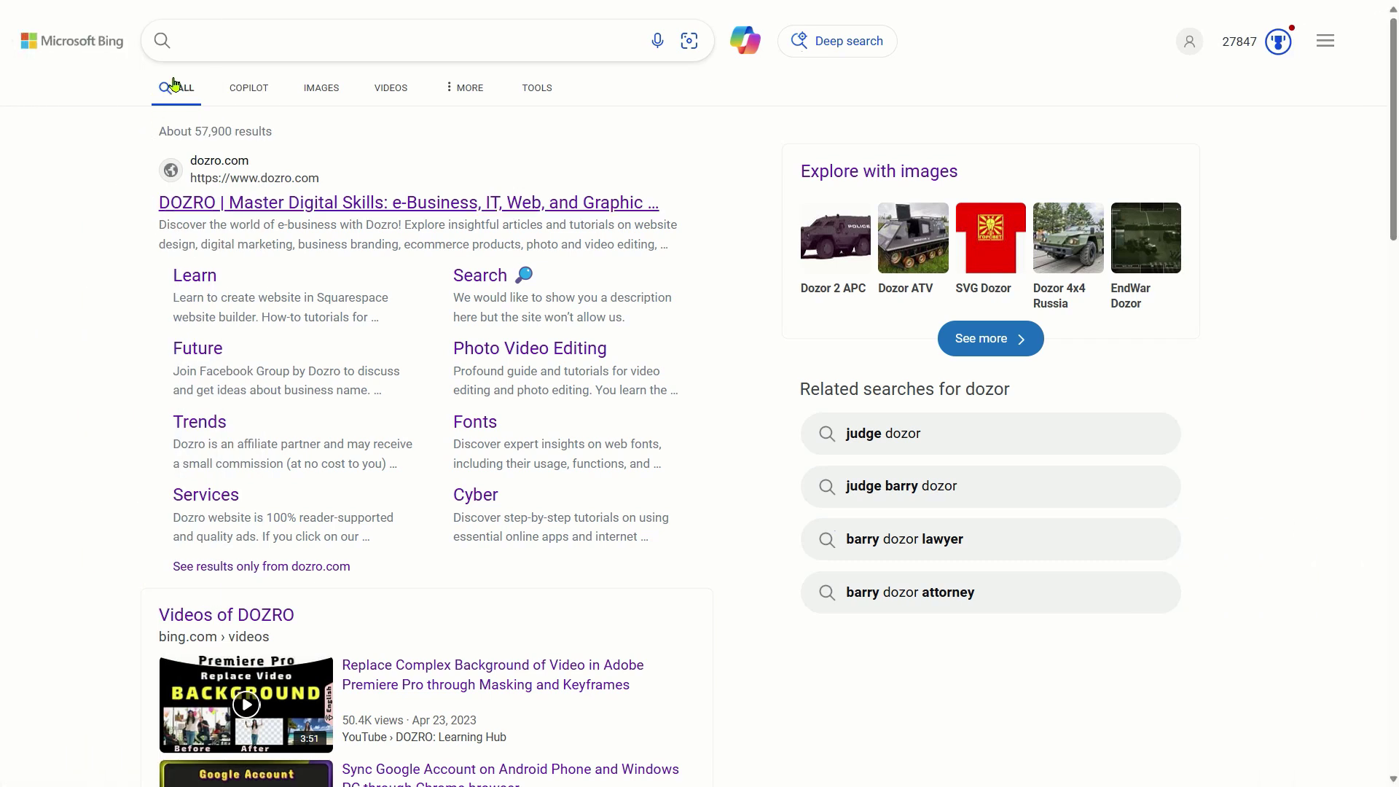
# Step: Start a Bing search for 'Microsoft Designer' from the search box
pyautogui.click(204, 39)
pyautogui.write('Microsoft Designer')
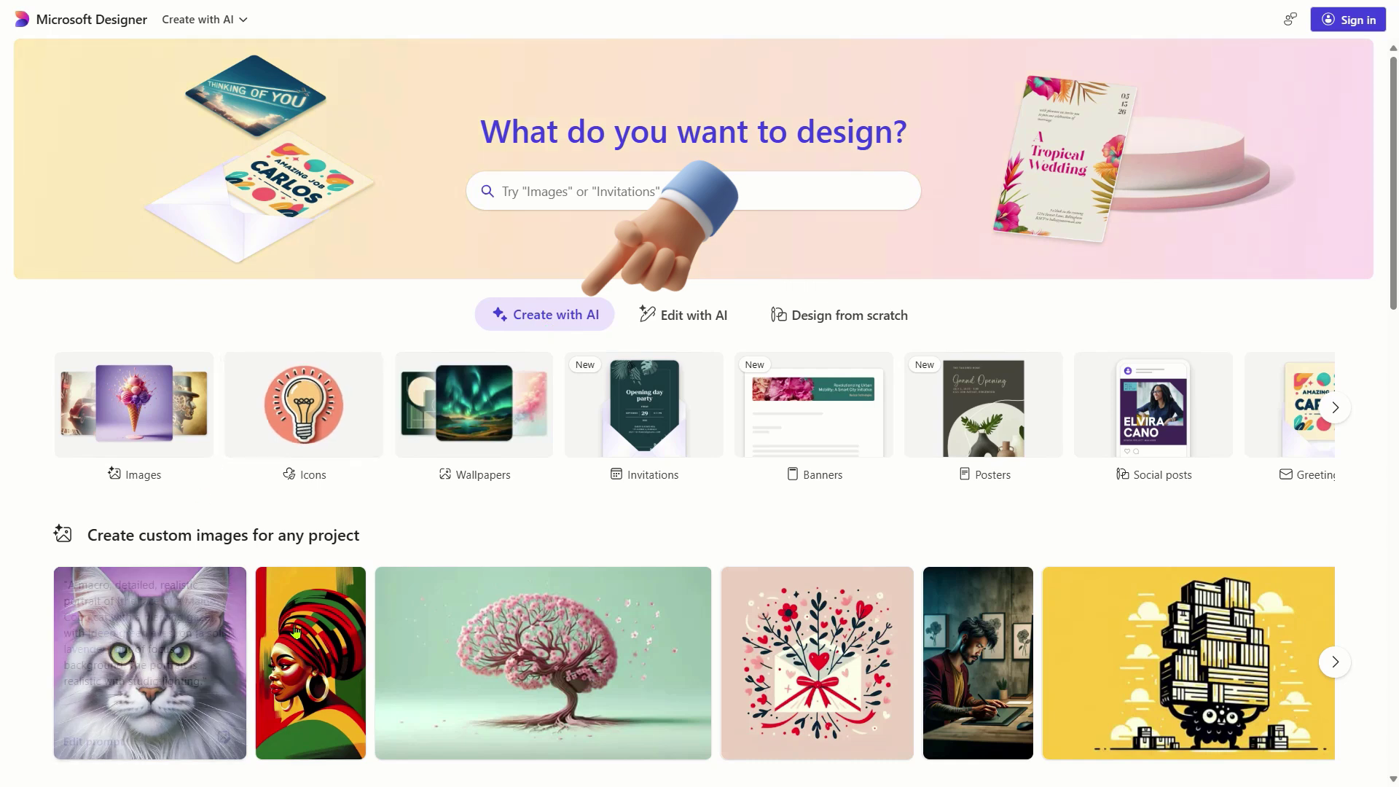
# Step: Switch to the Design from scratch templates, then the Edit with AI tools
pyautogui.click(826, 319)
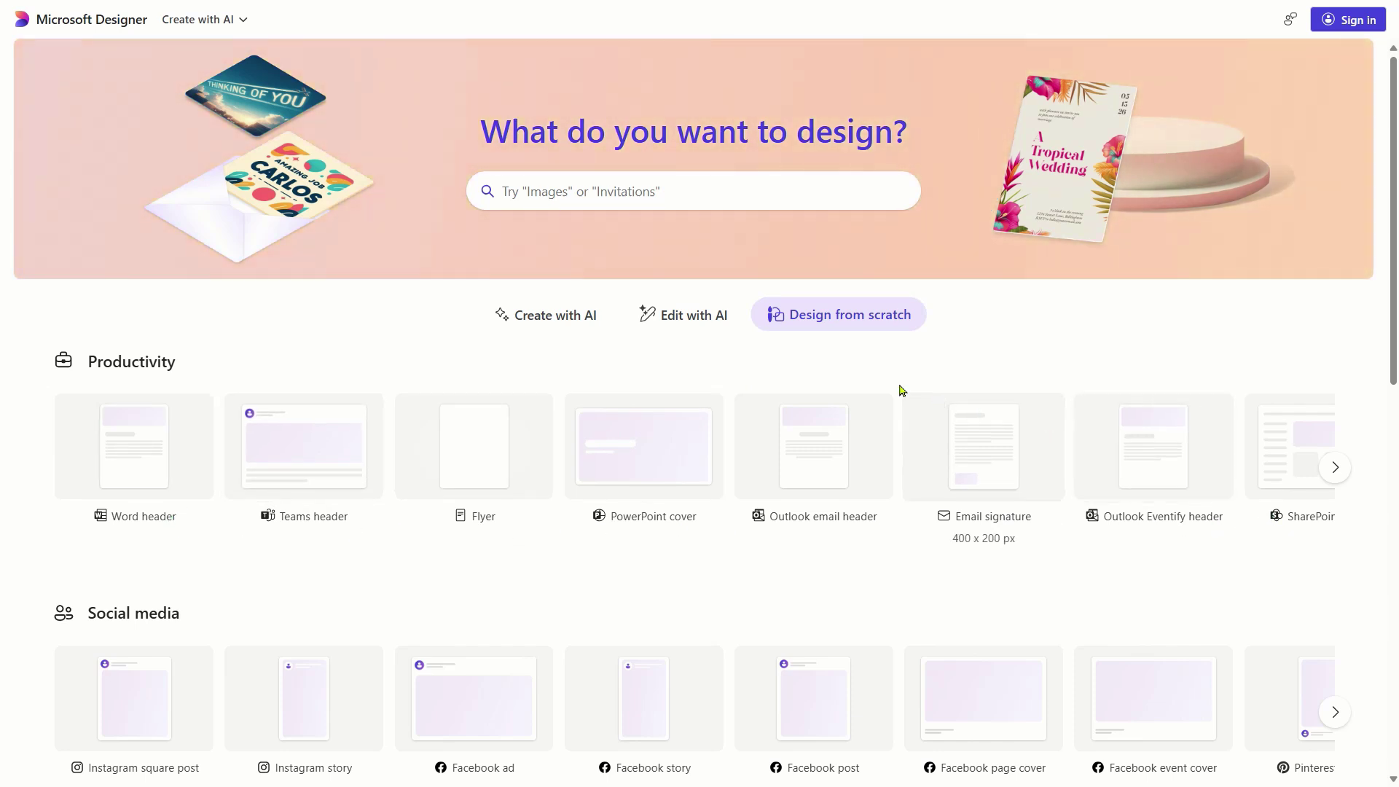
pyautogui.click(675, 320)
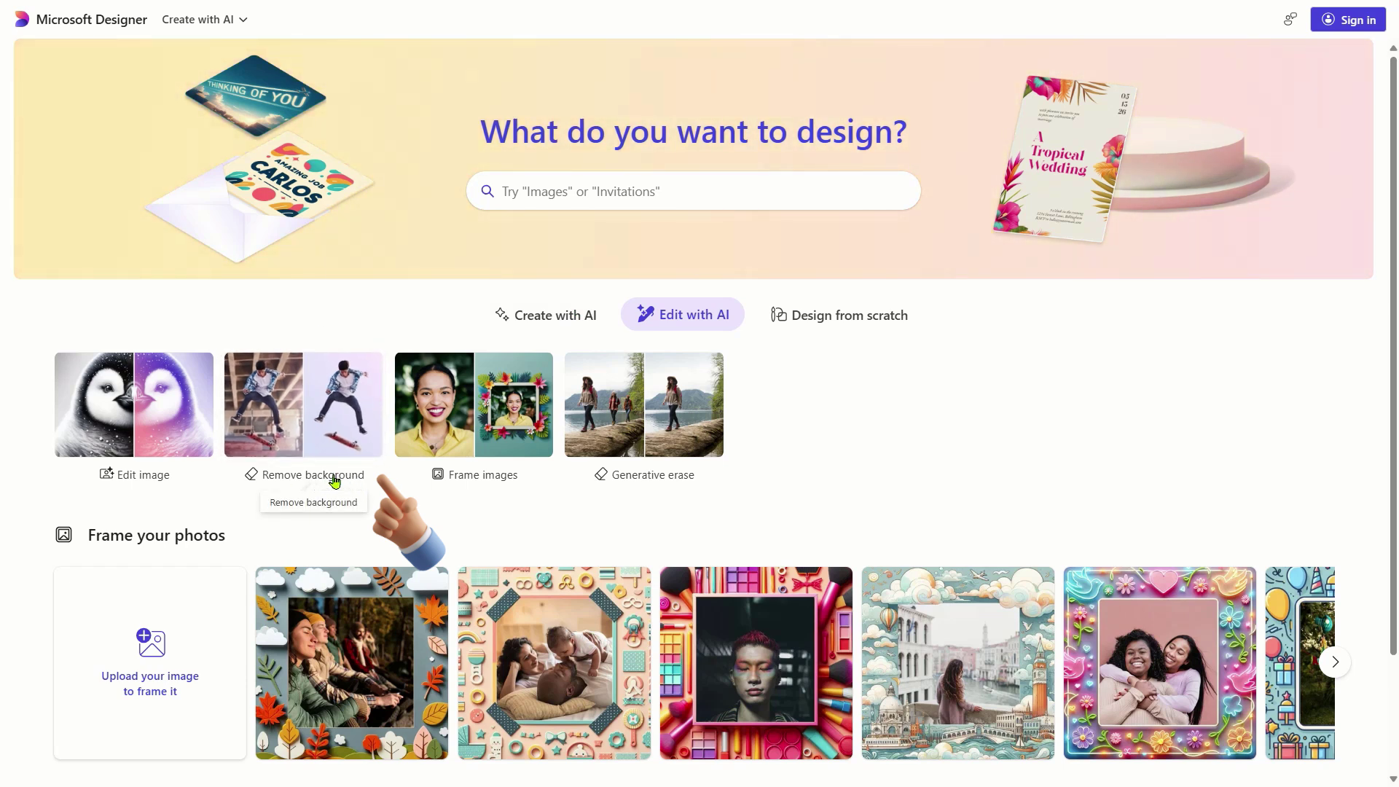
# Step: Choose Remove background and upload the 'girly' photo from this device
pyautogui.click(338, 425)
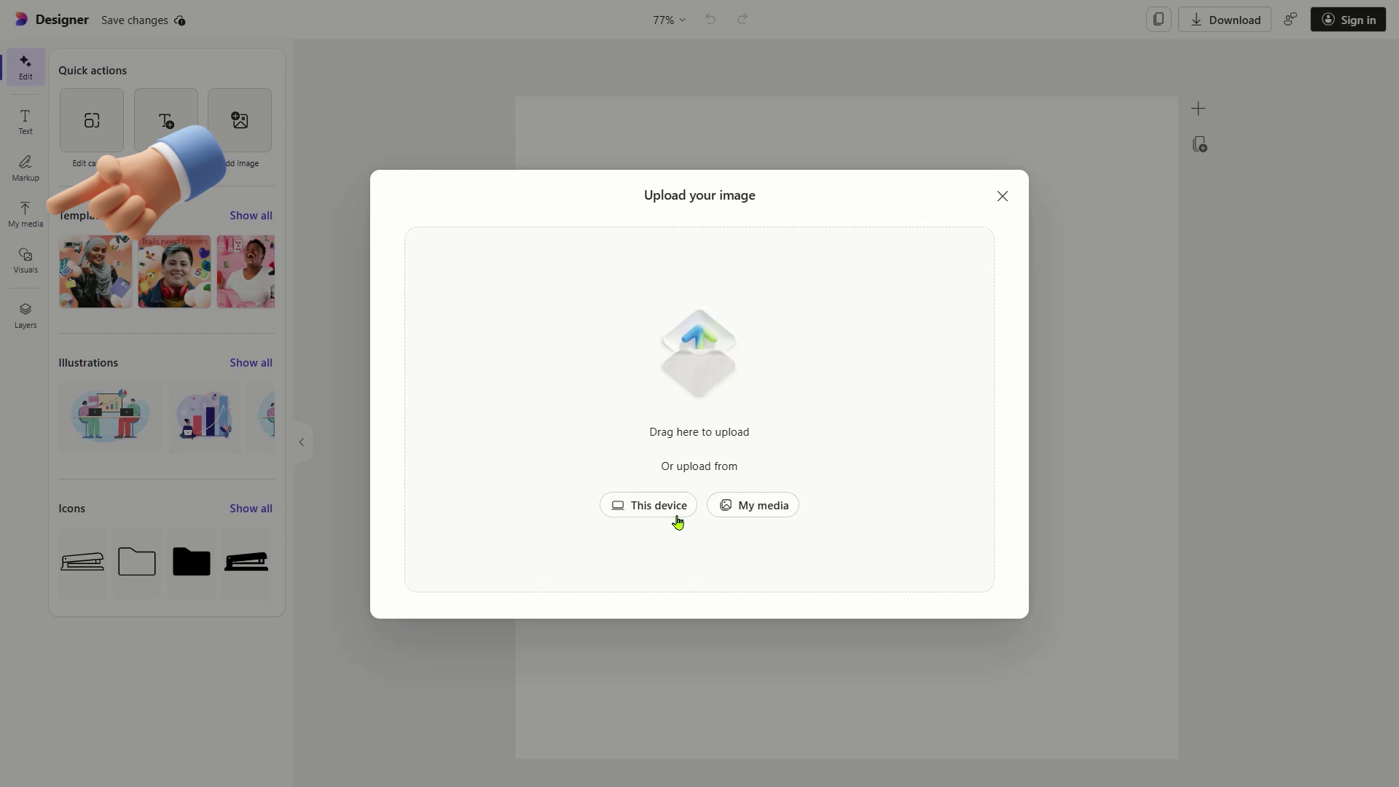
pyautogui.click(641, 507)
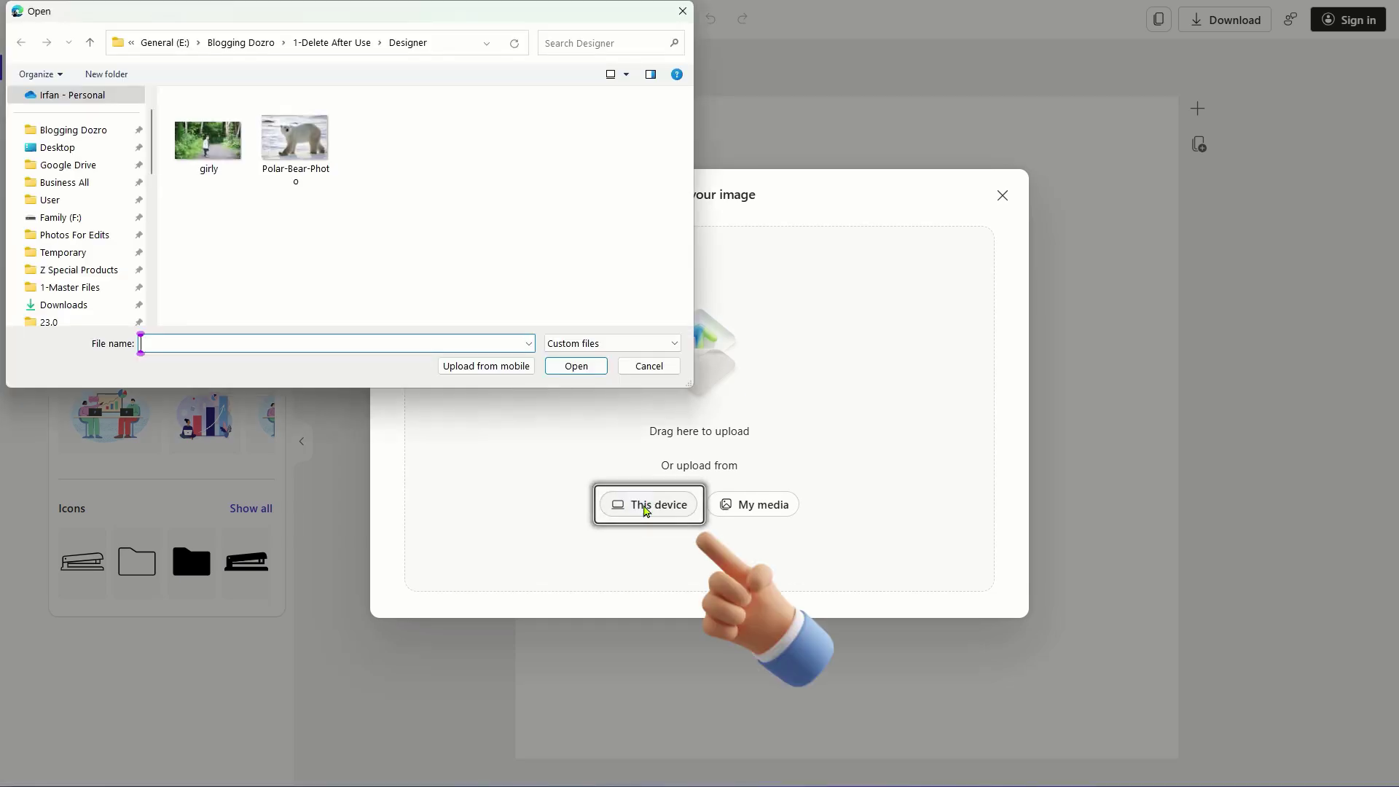
pyautogui.click(210, 159)
pyautogui.click(580, 369)
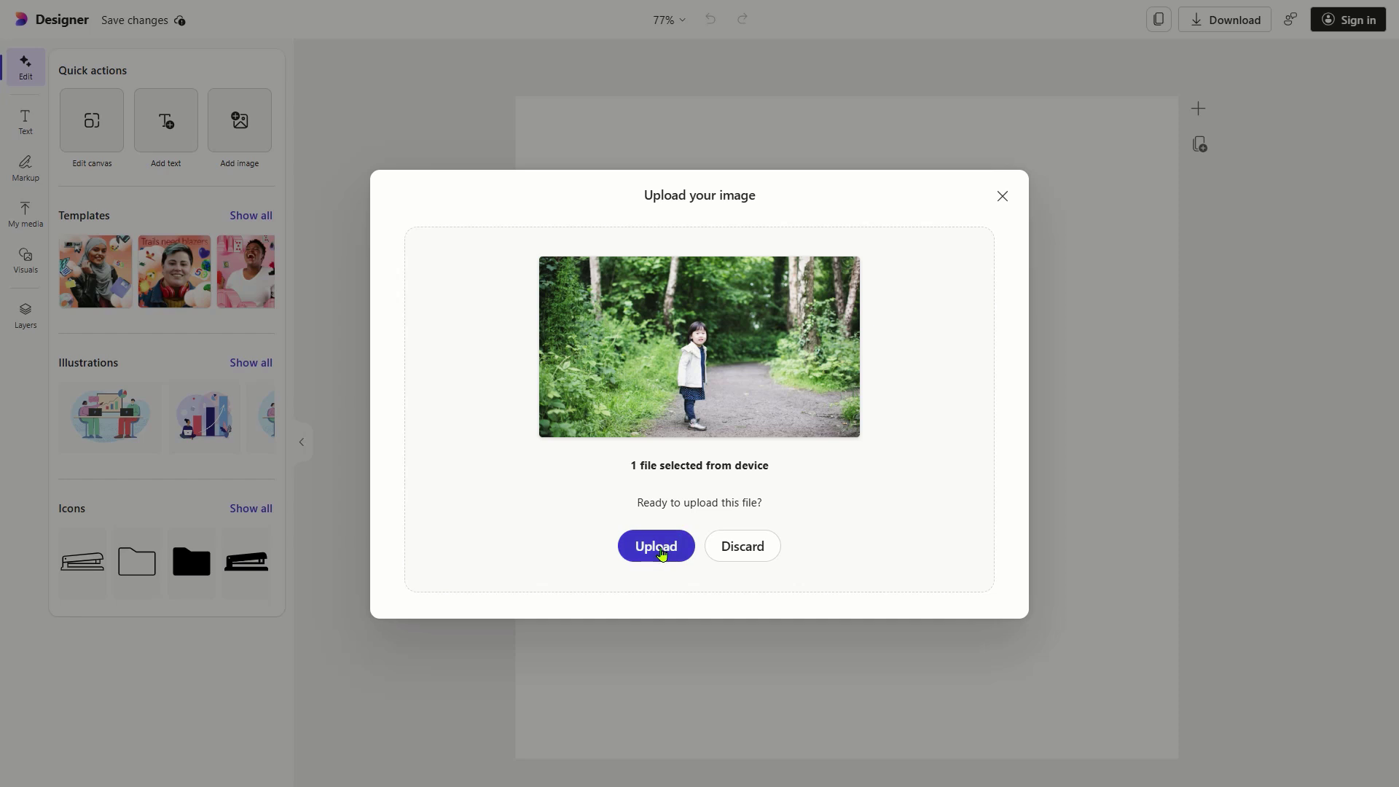
pyautogui.click(660, 556)
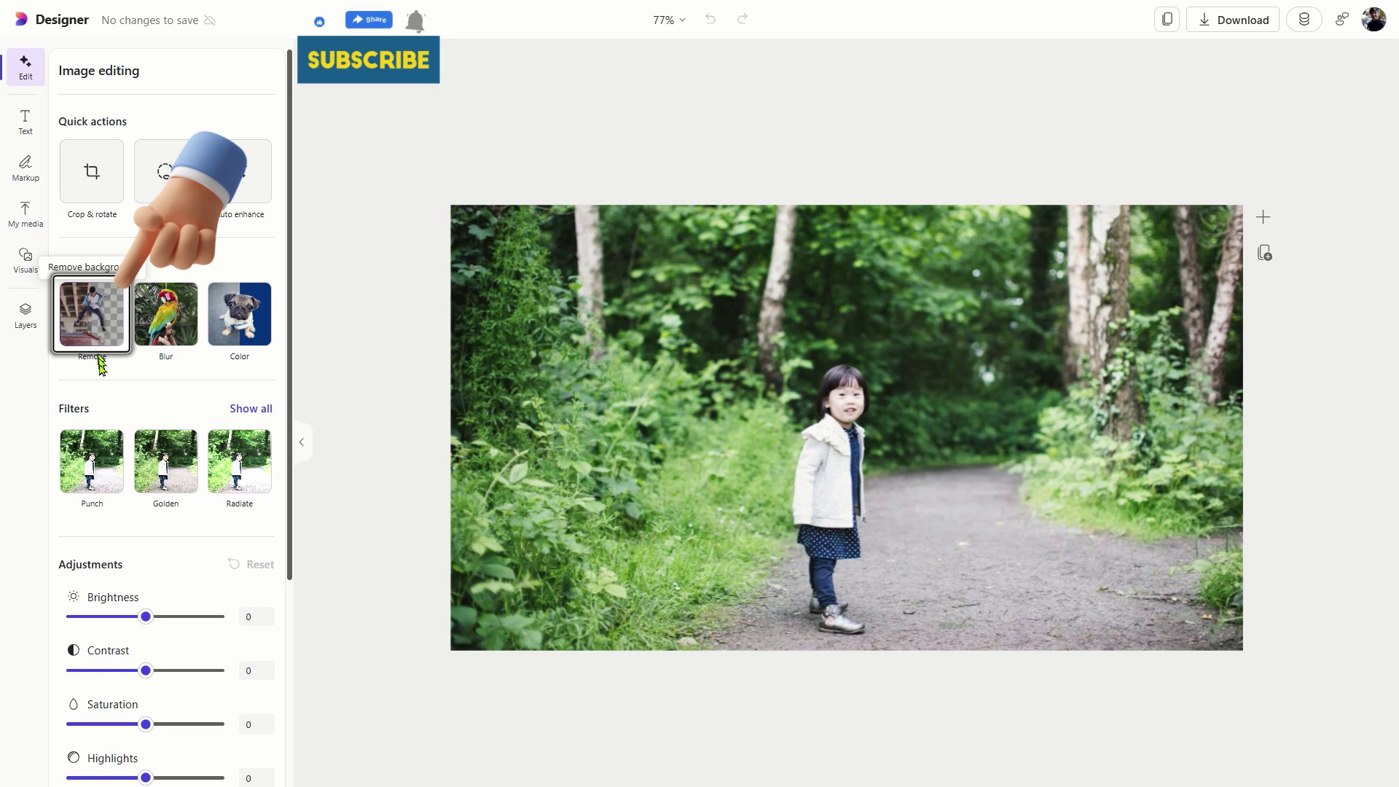
# Step: Remove the forest background, then select the girl cutout
pyautogui.click(88, 345)
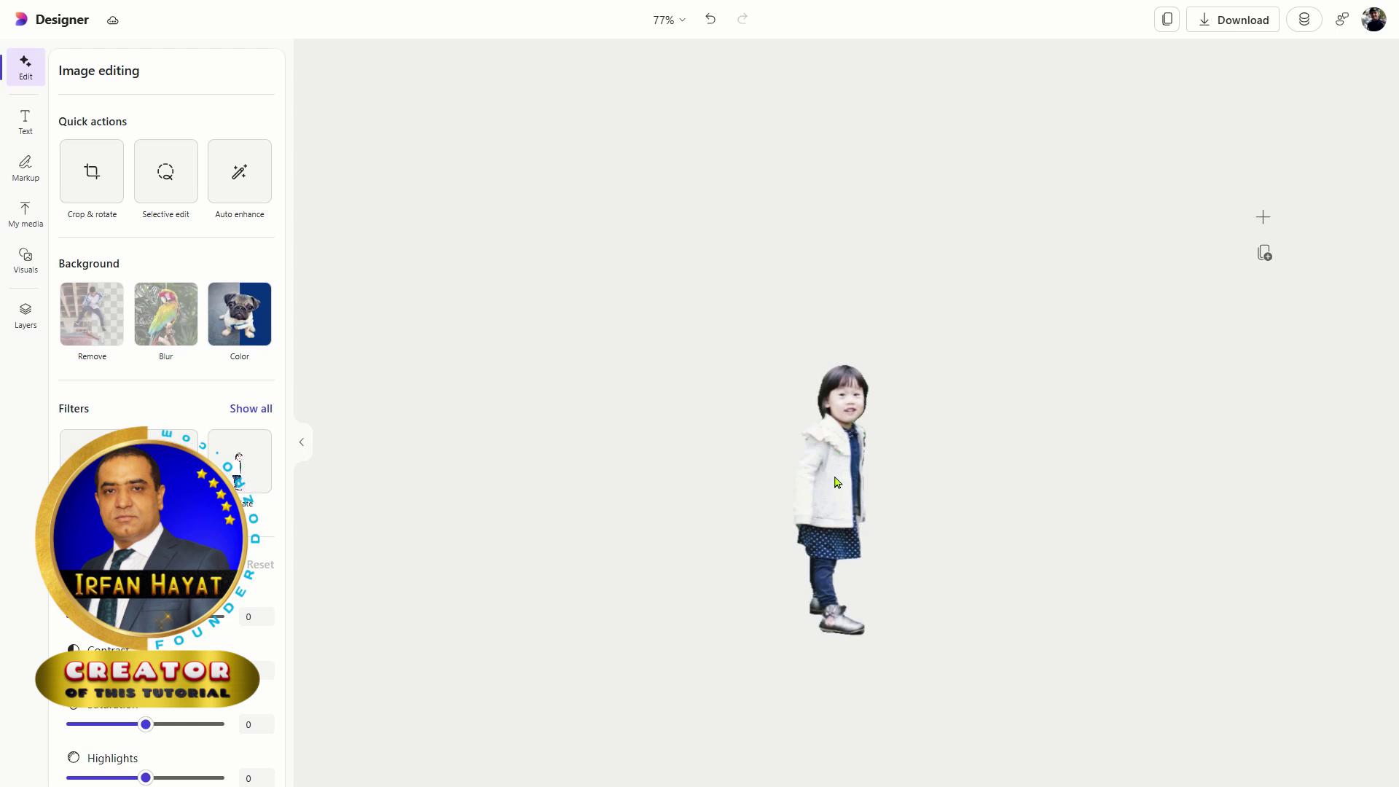
pyautogui.click(839, 478)
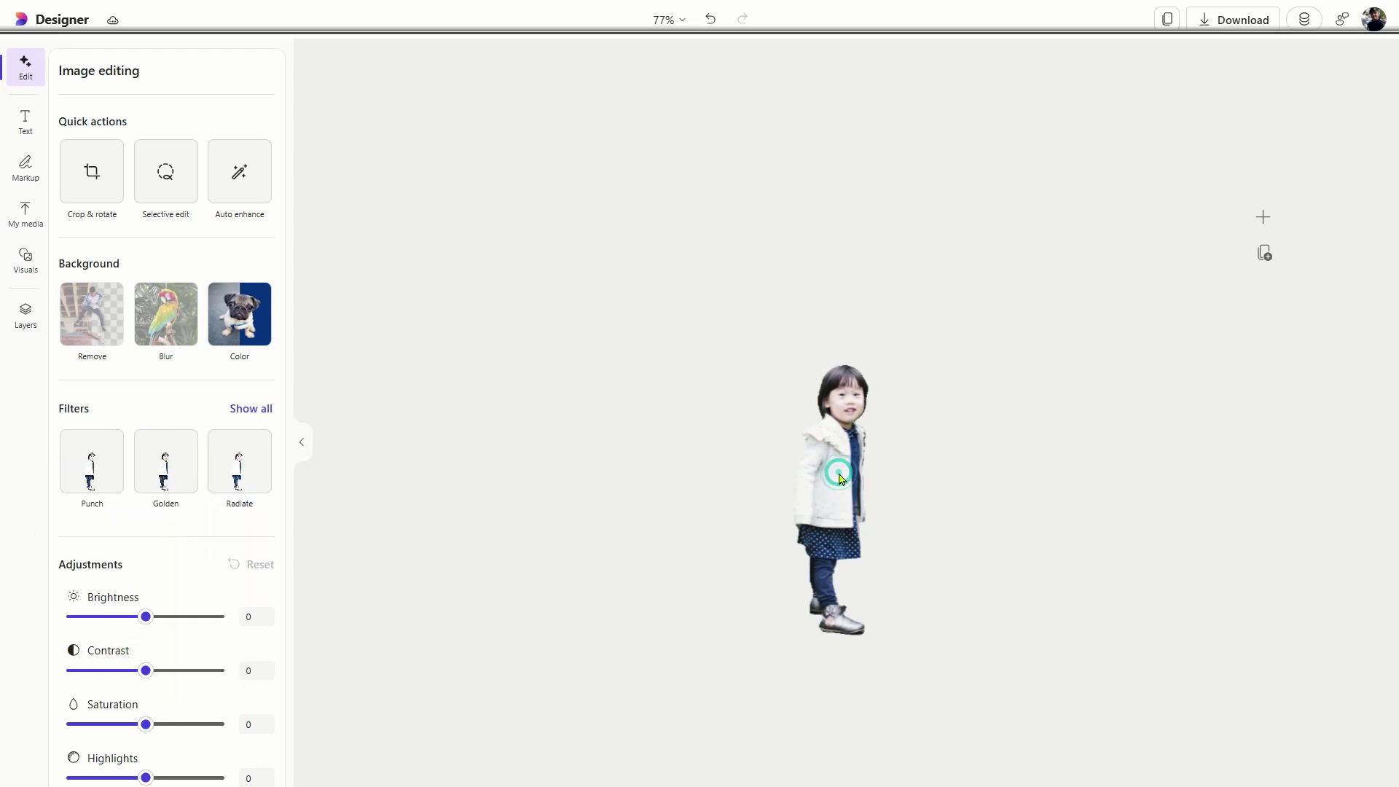
# Step: Crop the cutout square, auto-enhance it, and fill the background slate blue (#5d6982)
pyautogui.click(94, 198)
pyautogui.moveTo(449, 382); pyautogui.dragTo(762, 393)
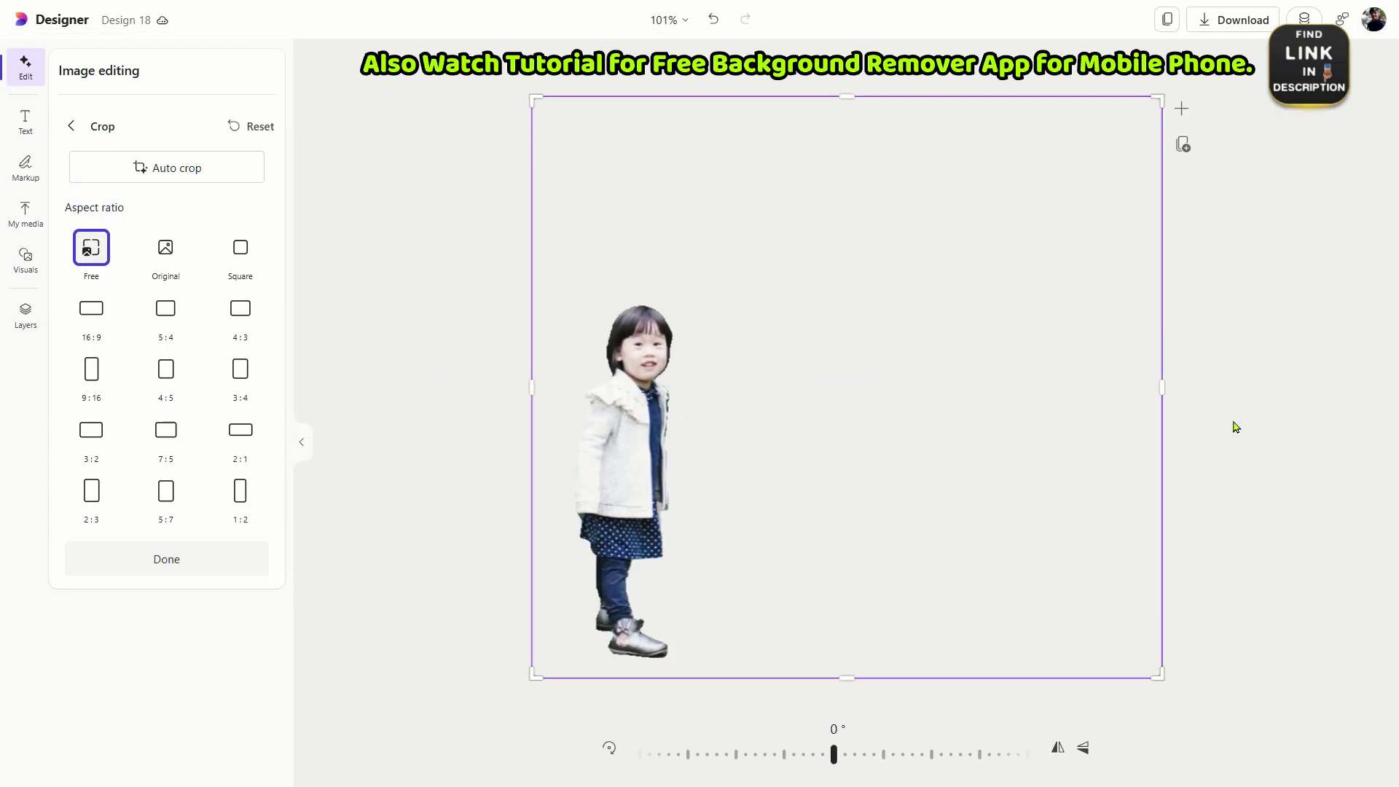
pyautogui.moveTo(1162, 393); pyautogui.dragTo(890, 384)
pyautogui.moveTo(809, 107); pyautogui.dragTo(837, 297)
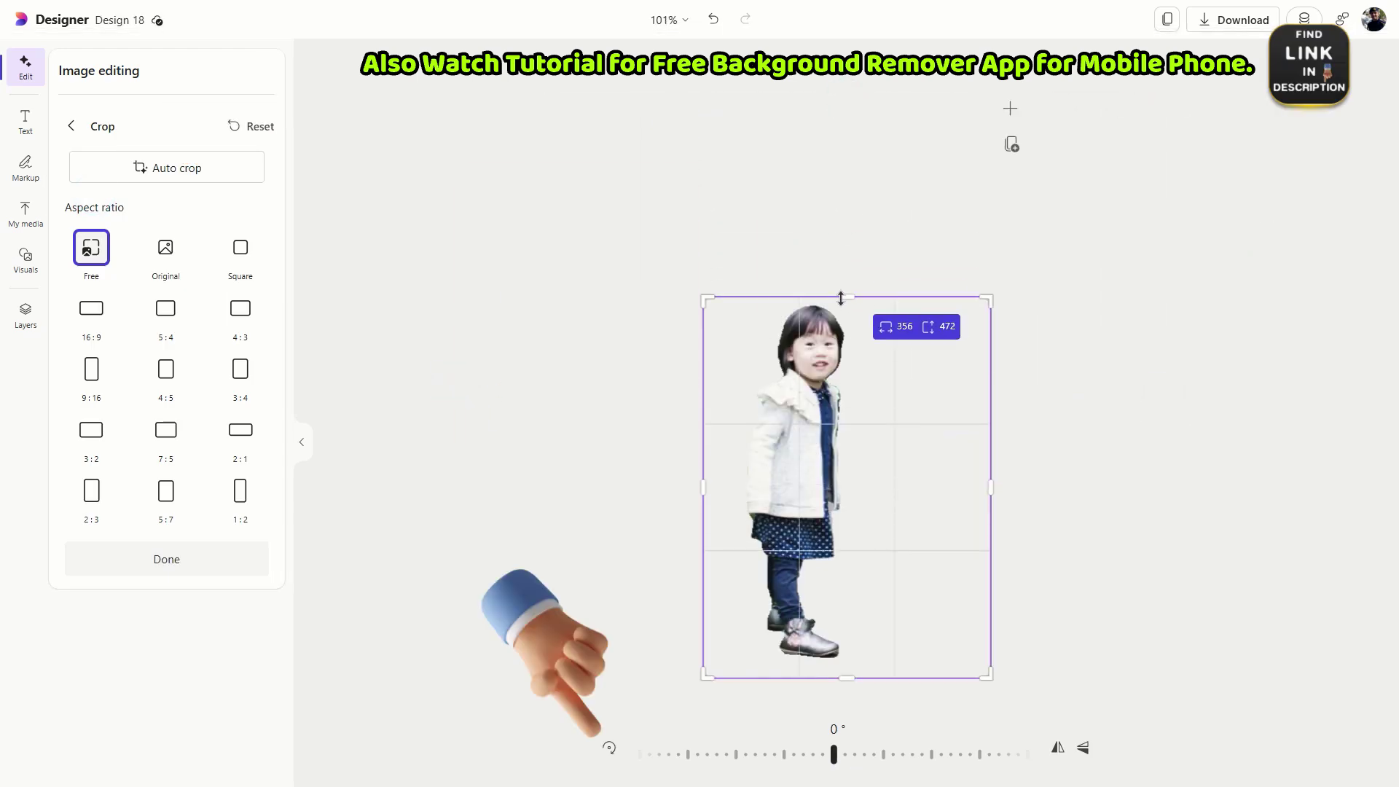
pyautogui.click(240, 249)
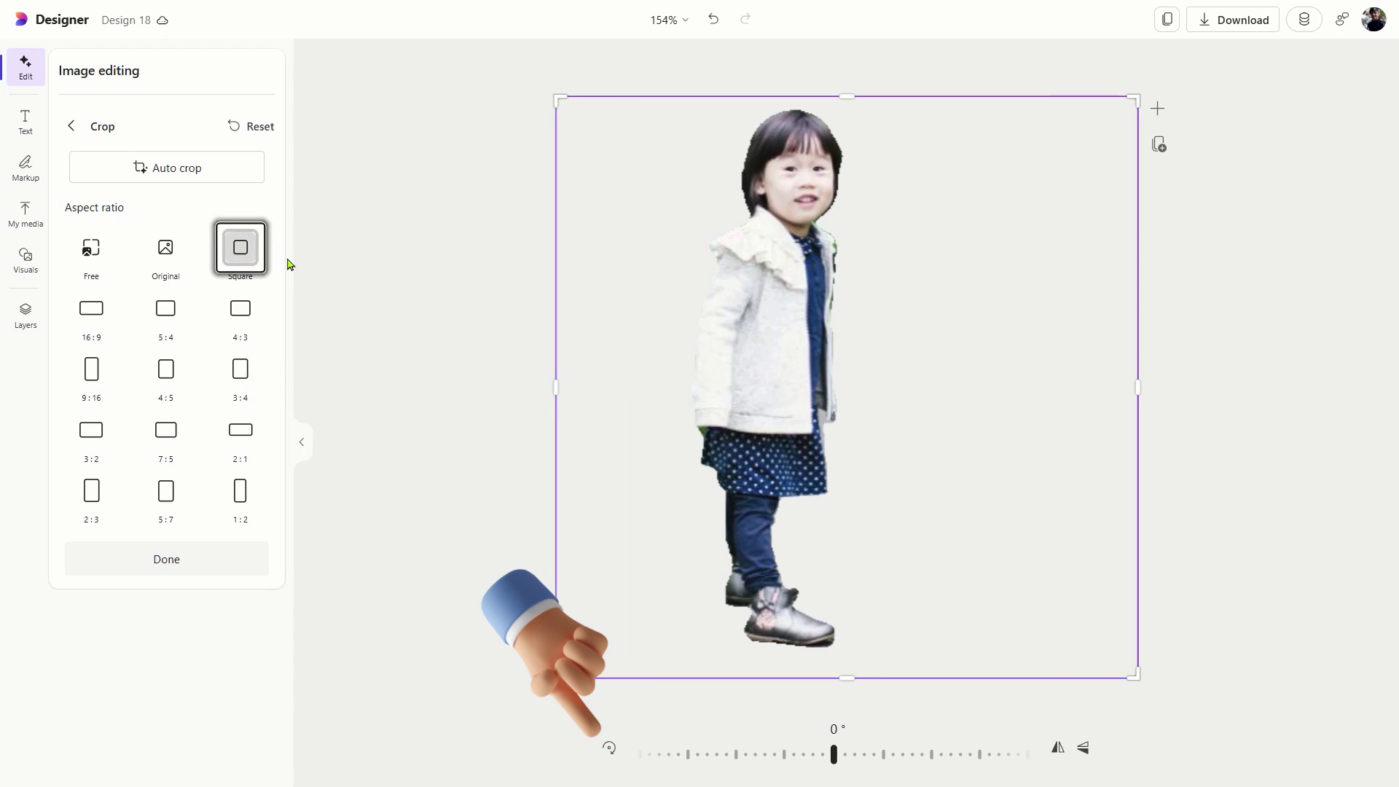
pyautogui.click(71, 126)
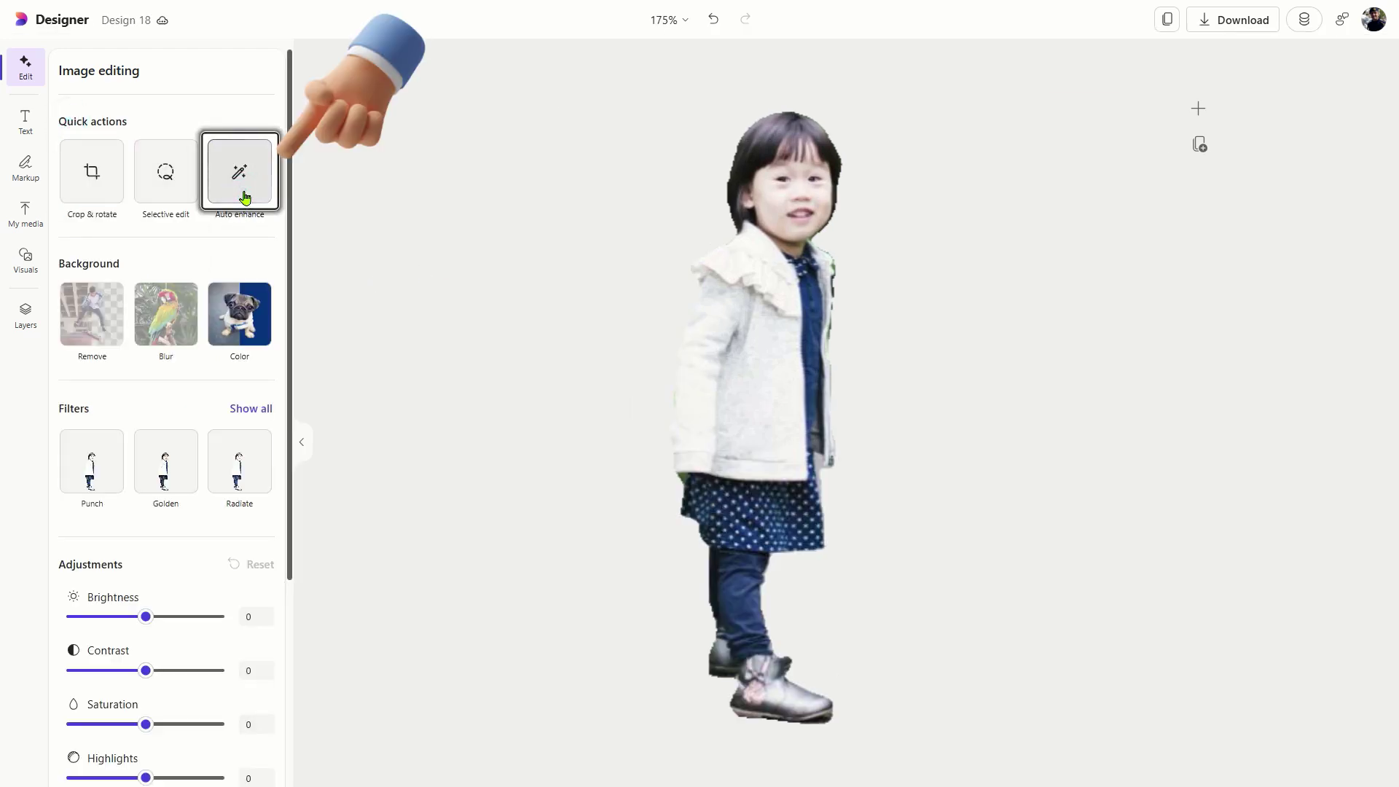
pyautogui.click(244, 198)
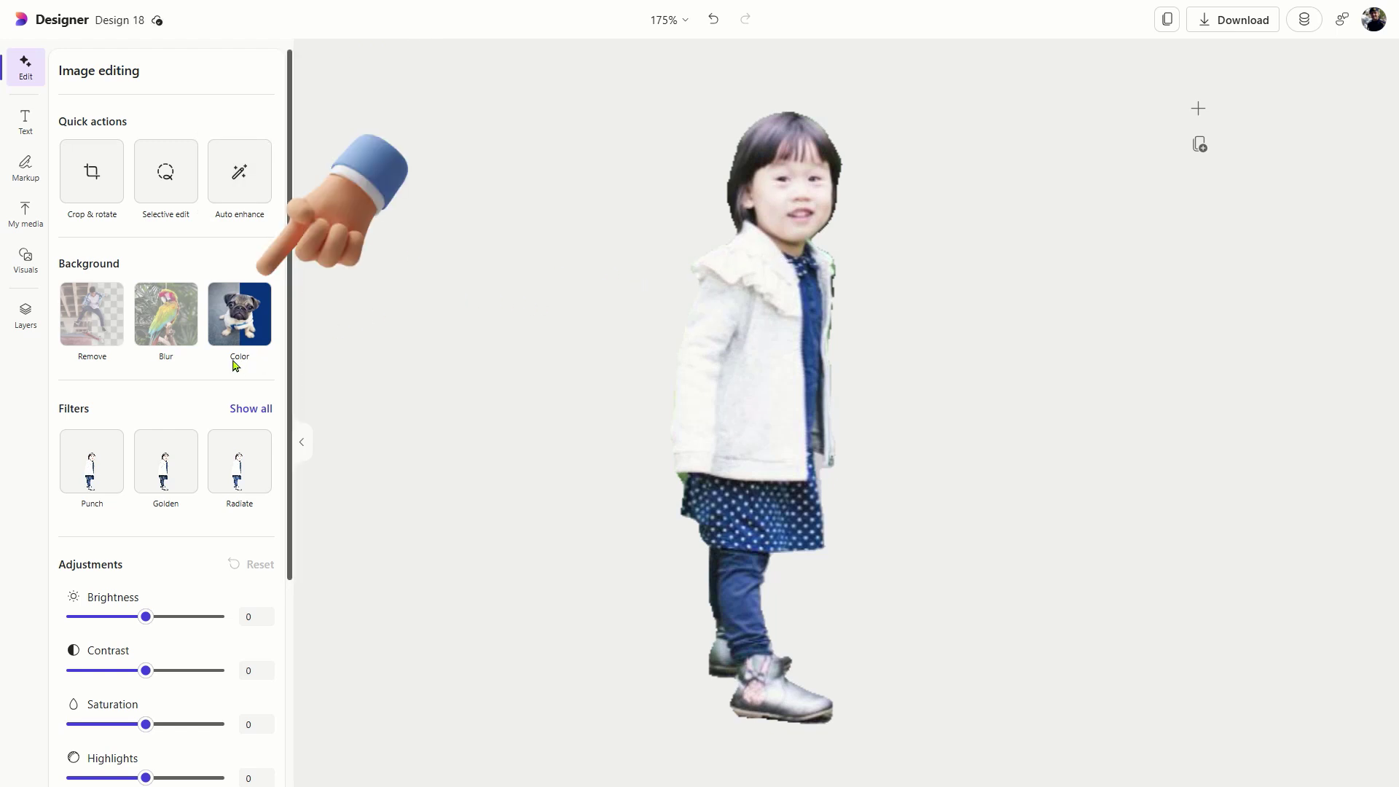
pyautogui.click(243, 337)
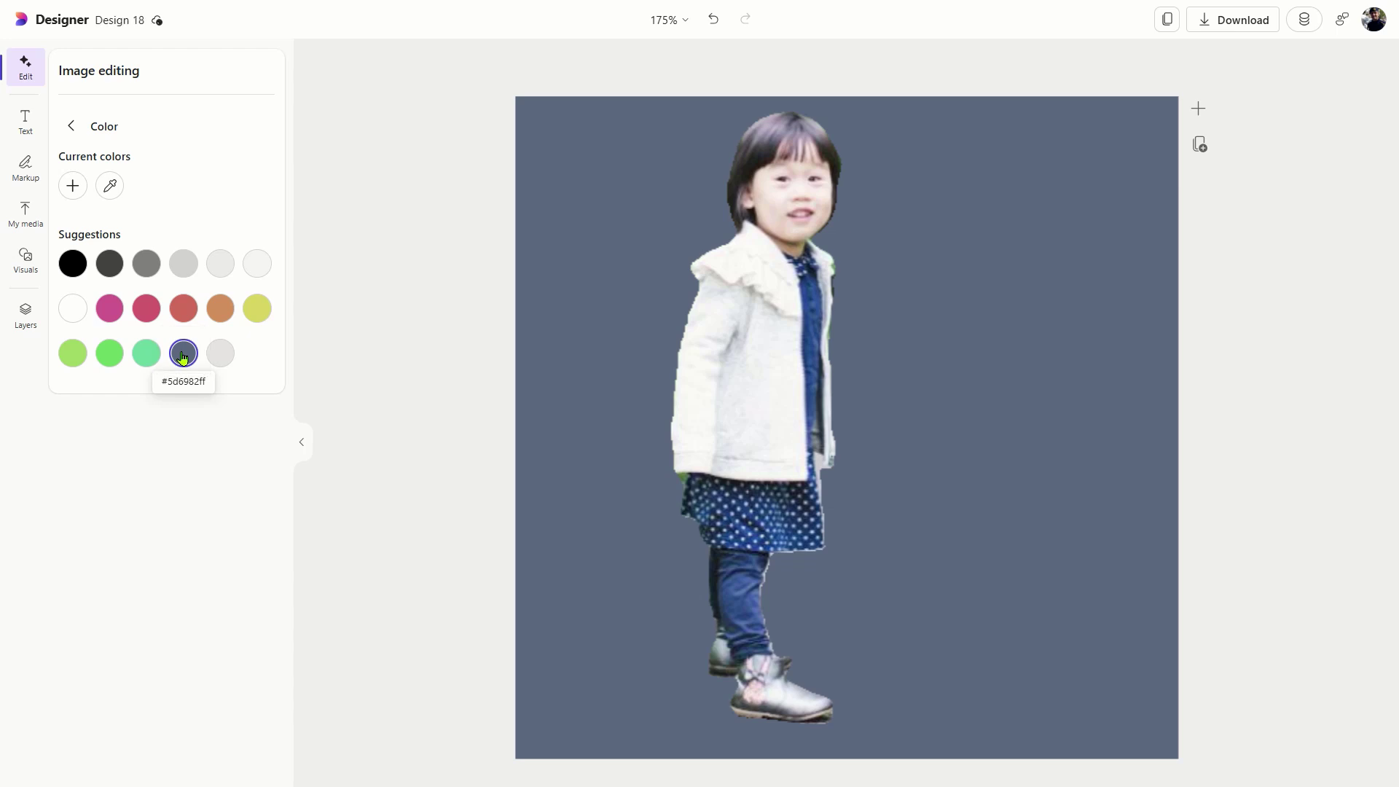
# Step: Add a 'MY PHOTO' text box and move it right of the girl
pyautogui.click(72, 126)
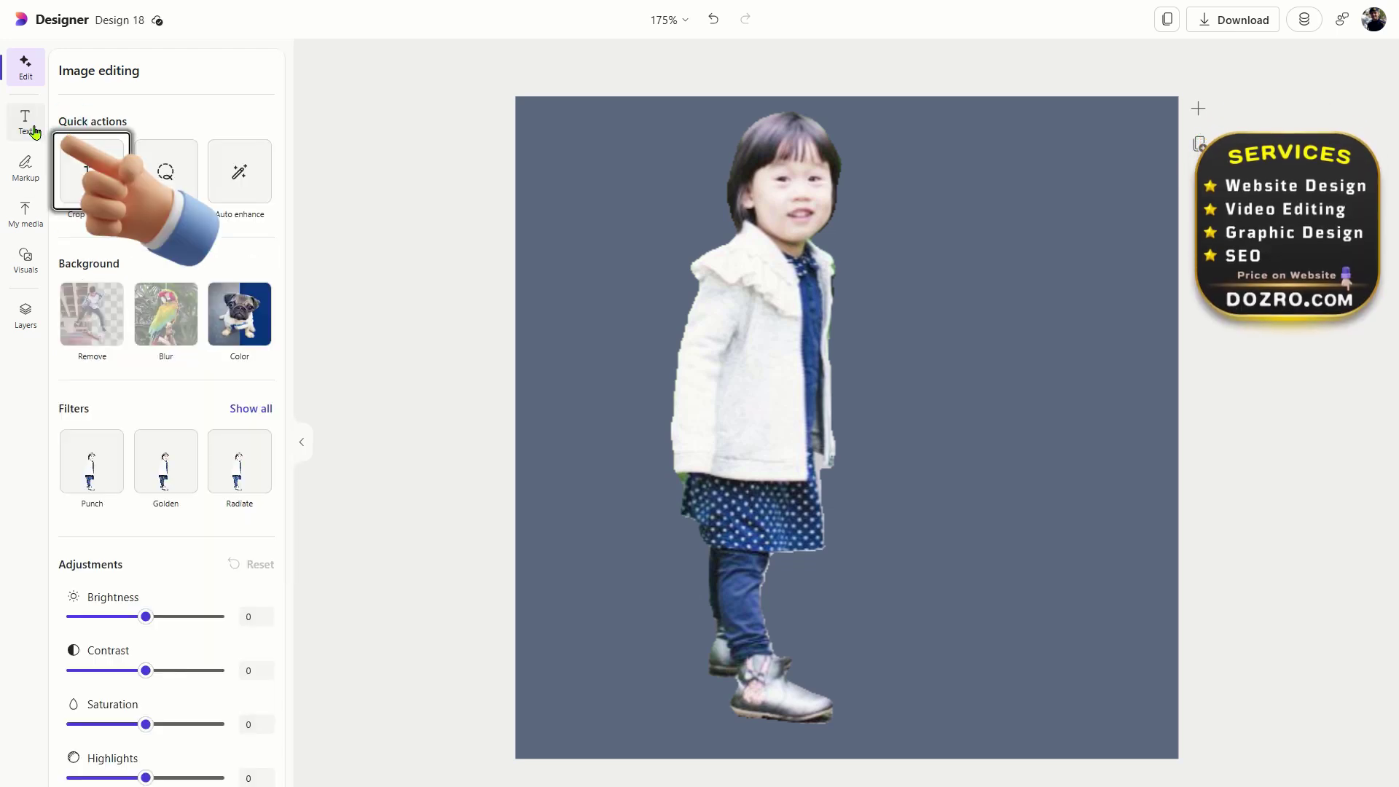
pyautogui.click(30, 129)
pyautogui.click(184, 87)
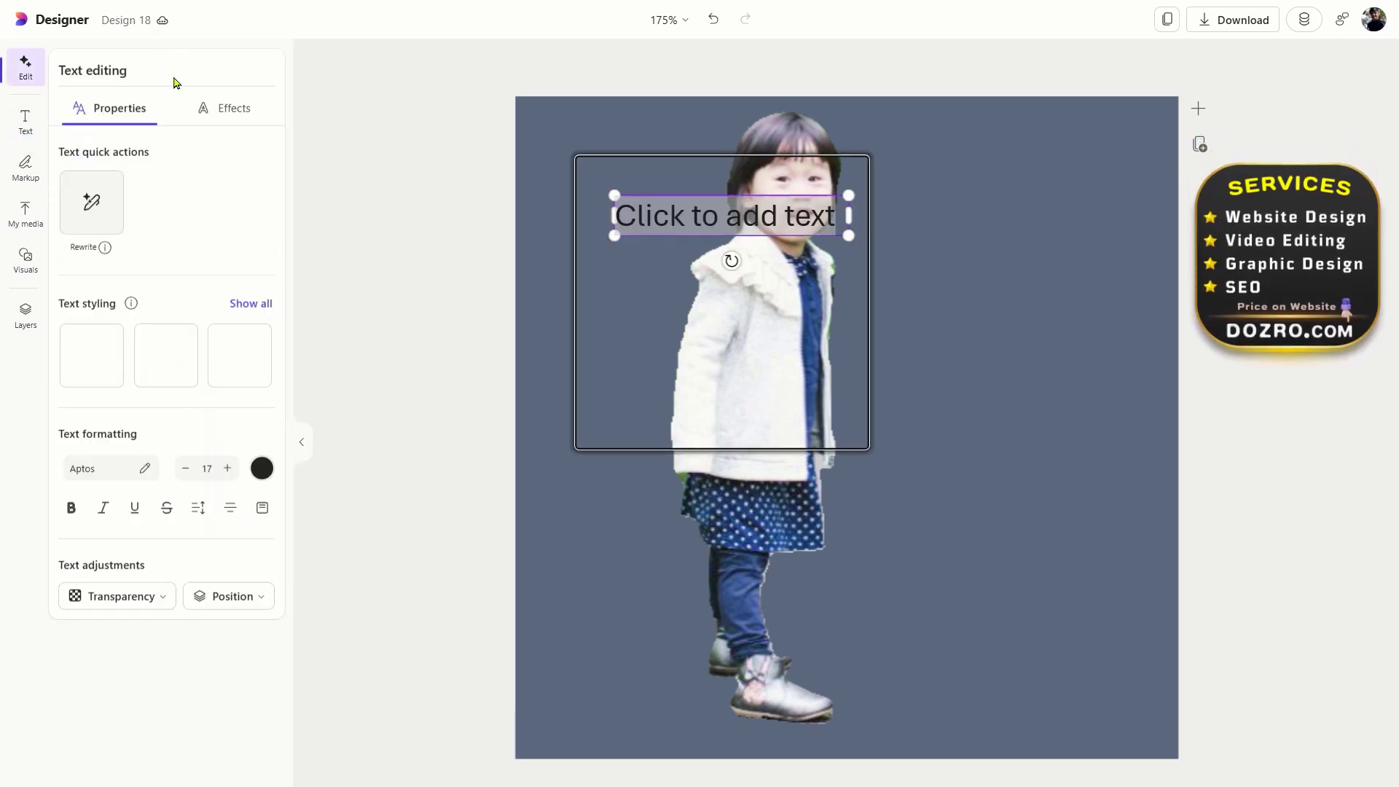
pyautogui.write('MY PHOTO')
pyautogui.moveTo(632, 218)
pyautogui.mouseDown()
pyautogui.moveTo(993, 339)
pyautogui.moveTo(916, 377)
pyautogui.mouseUp()
# Step: Make the MY PHOTO text white and shift the girl left in the square crop
pyautogui.doubleClick(1017, 352)
pyautogui.click(261, 468)
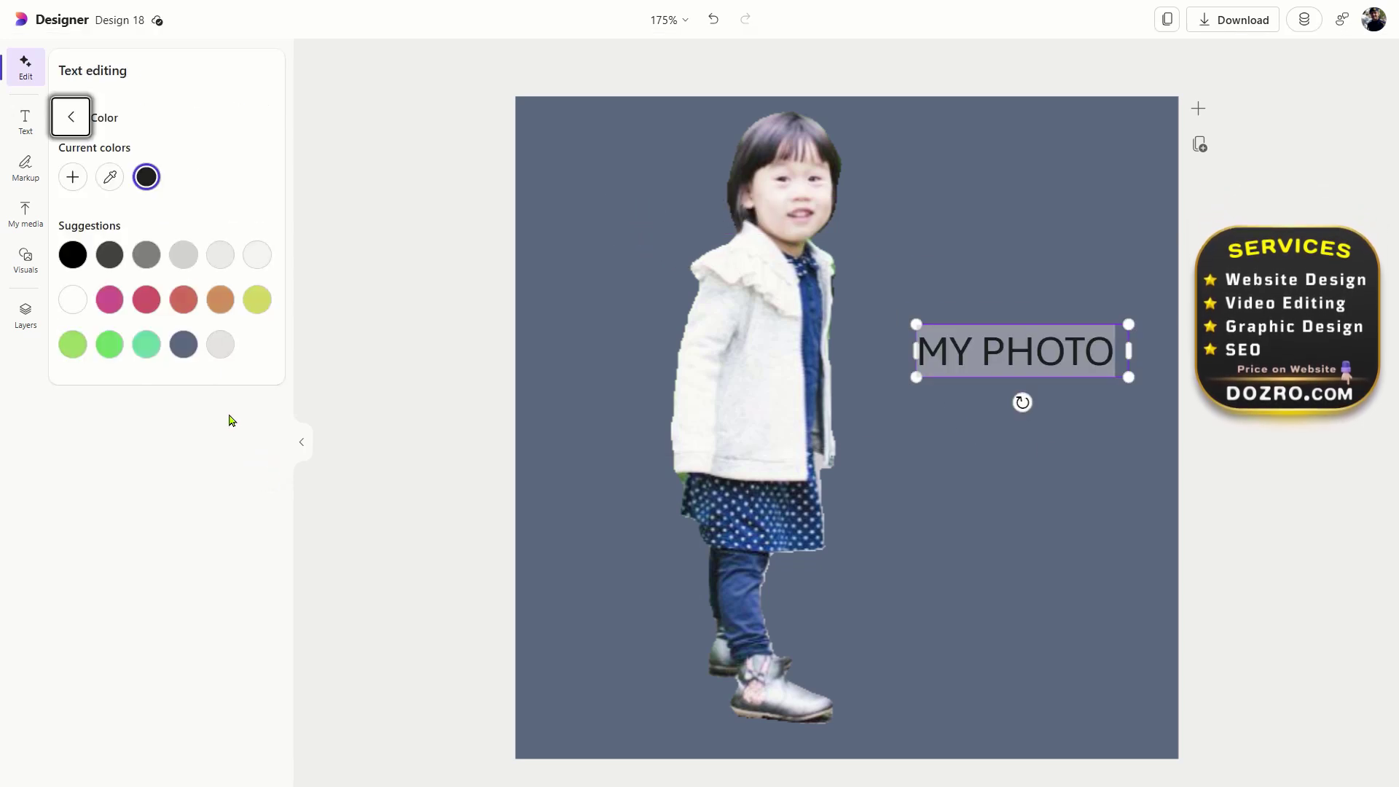
pyautogui.click(219, 254)
pyautogui.doubleClick(738, 362)
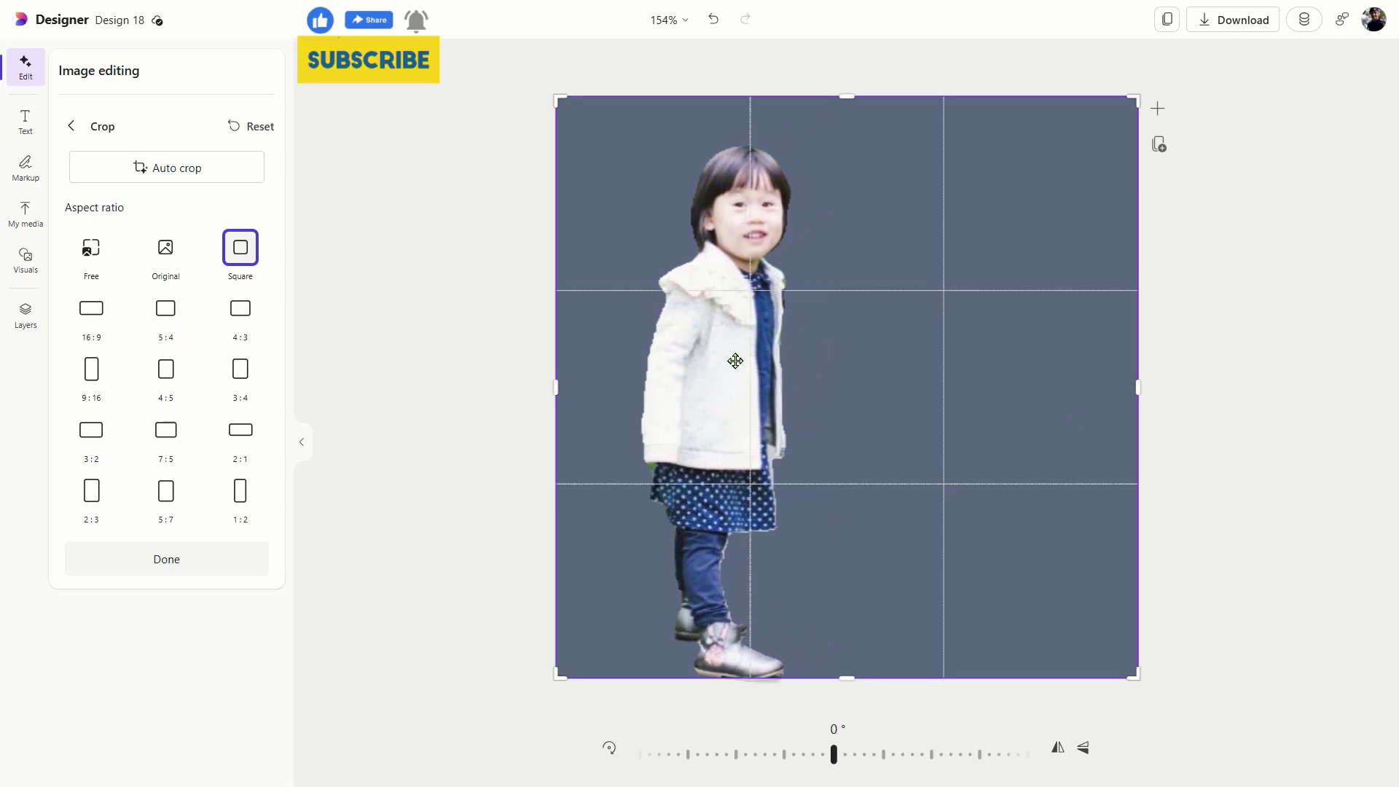
pyautogui.moveTo(738, 361)
pyautogui.mouseDown()
pyautogui.moveTo(755, 291)
pyautogui.moveTo(937, 274)
pyautogui.moveTo(999, 291)
pyautogui.moveTo(698, 298)
pyautogui.moveTo(691, 343)
pyautogui.moveTo(704, 344)
pyautogui.mouseUp()
# Step: Upload Polar-Bear-Photo from this device via My media and add it to the canvas
pyautogui.press('Escape')
pyautogui.click(25, 213)
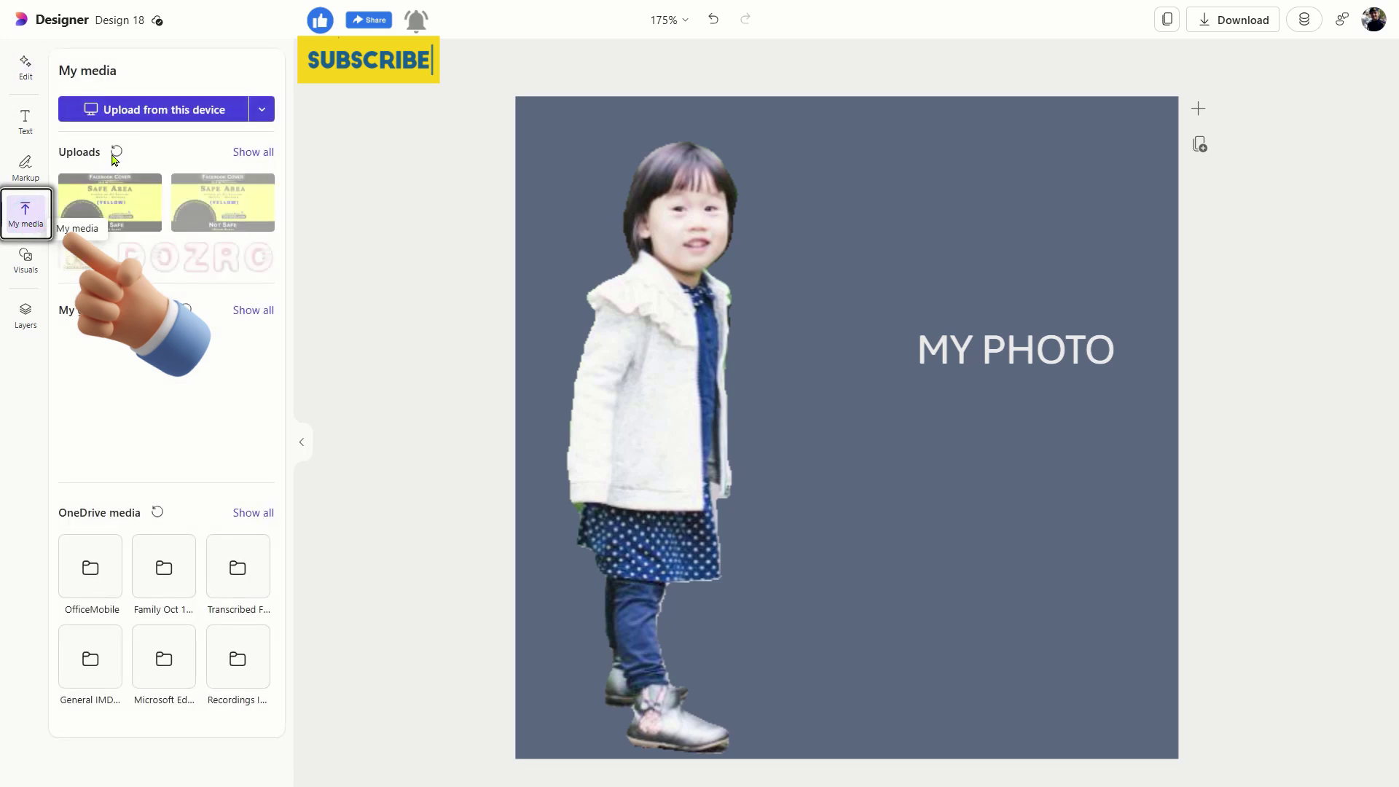
pyautogui.click(164, 119)
pyautogui.click(380, 151)
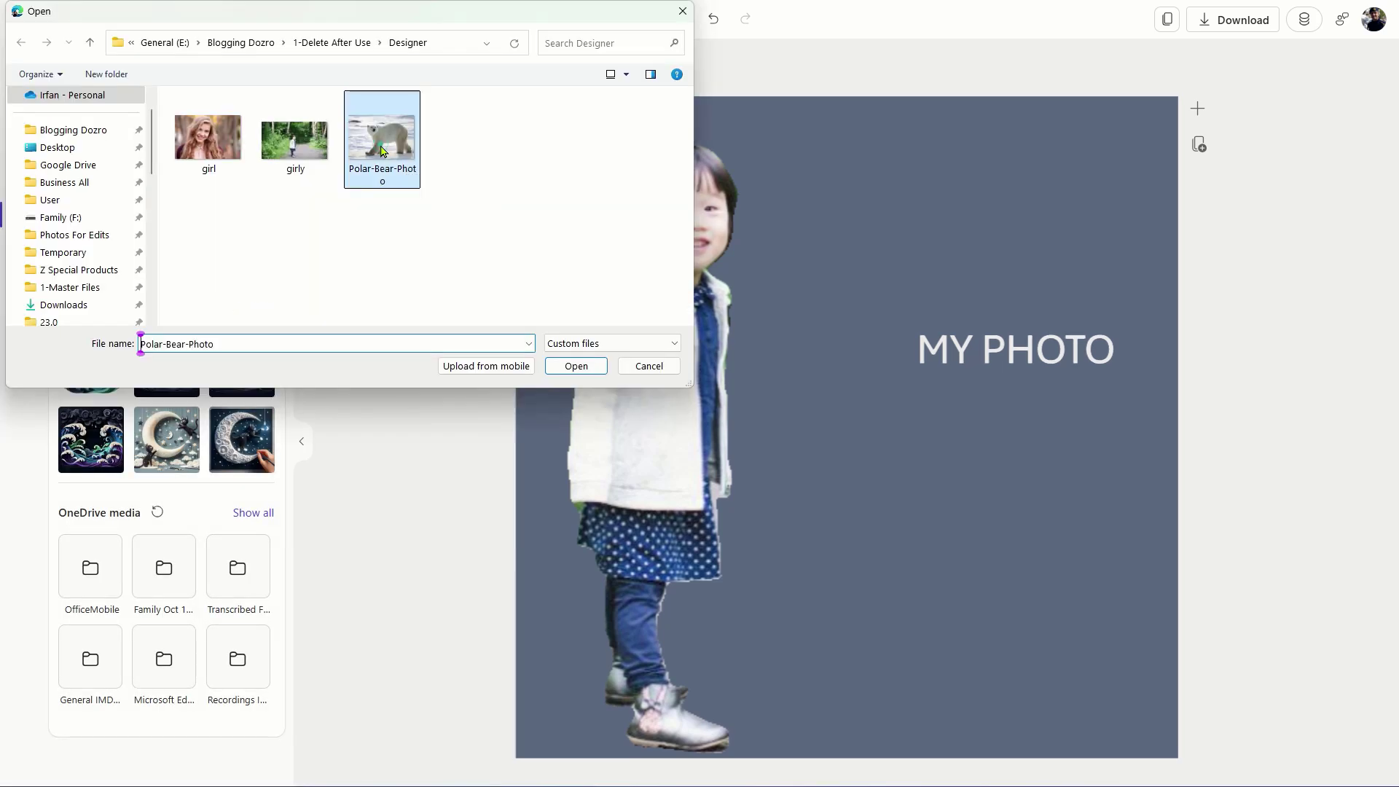
pyautogui.click(575, 366)
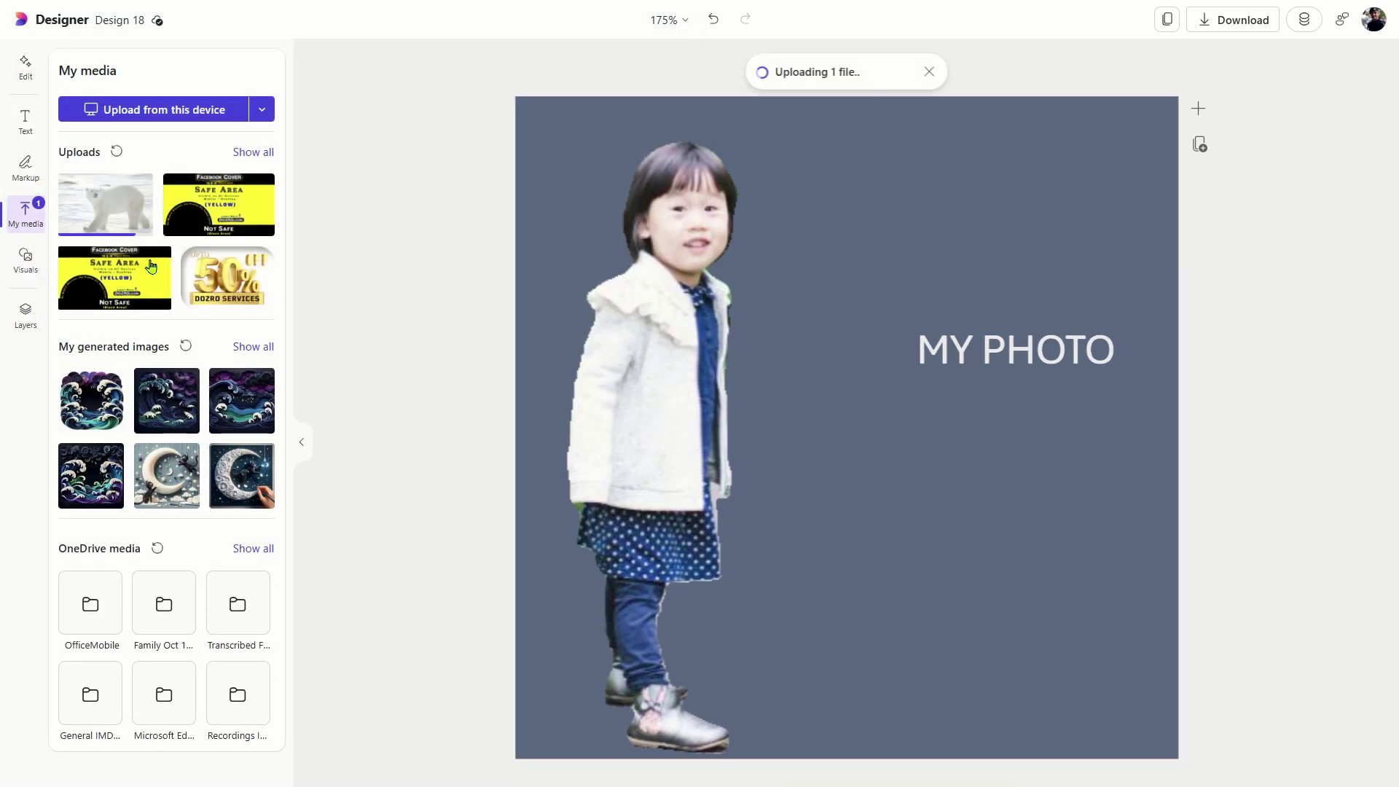
pyautogui.click(106, 204)
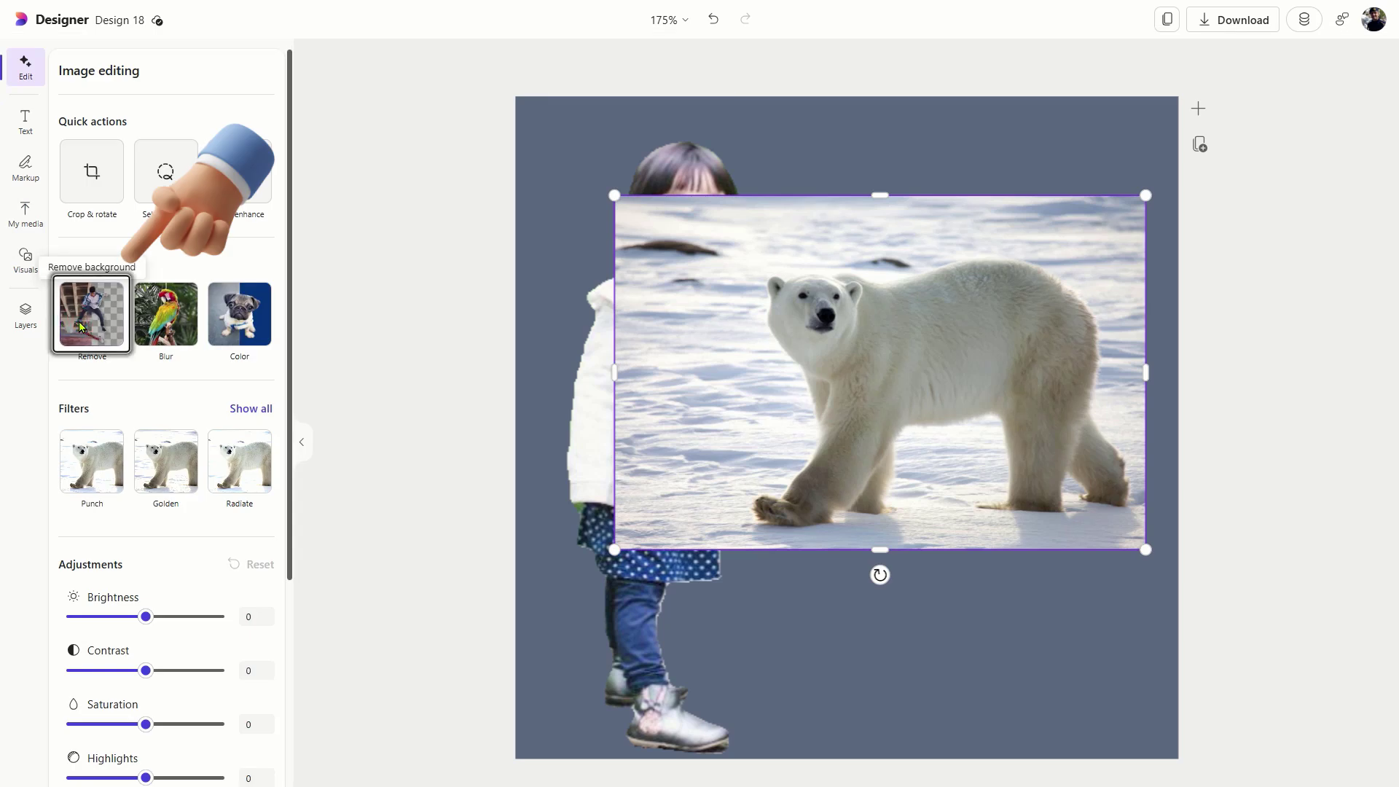
# Step: Remove the bear's snowy background, place it below MY PHOTO, and lower the text slightly
pyautogui.click(80, 325)
pyautogui.click(936, 421)
pyautogui.moveTo(616, 375); pyautogui.dragTo(730, 372)
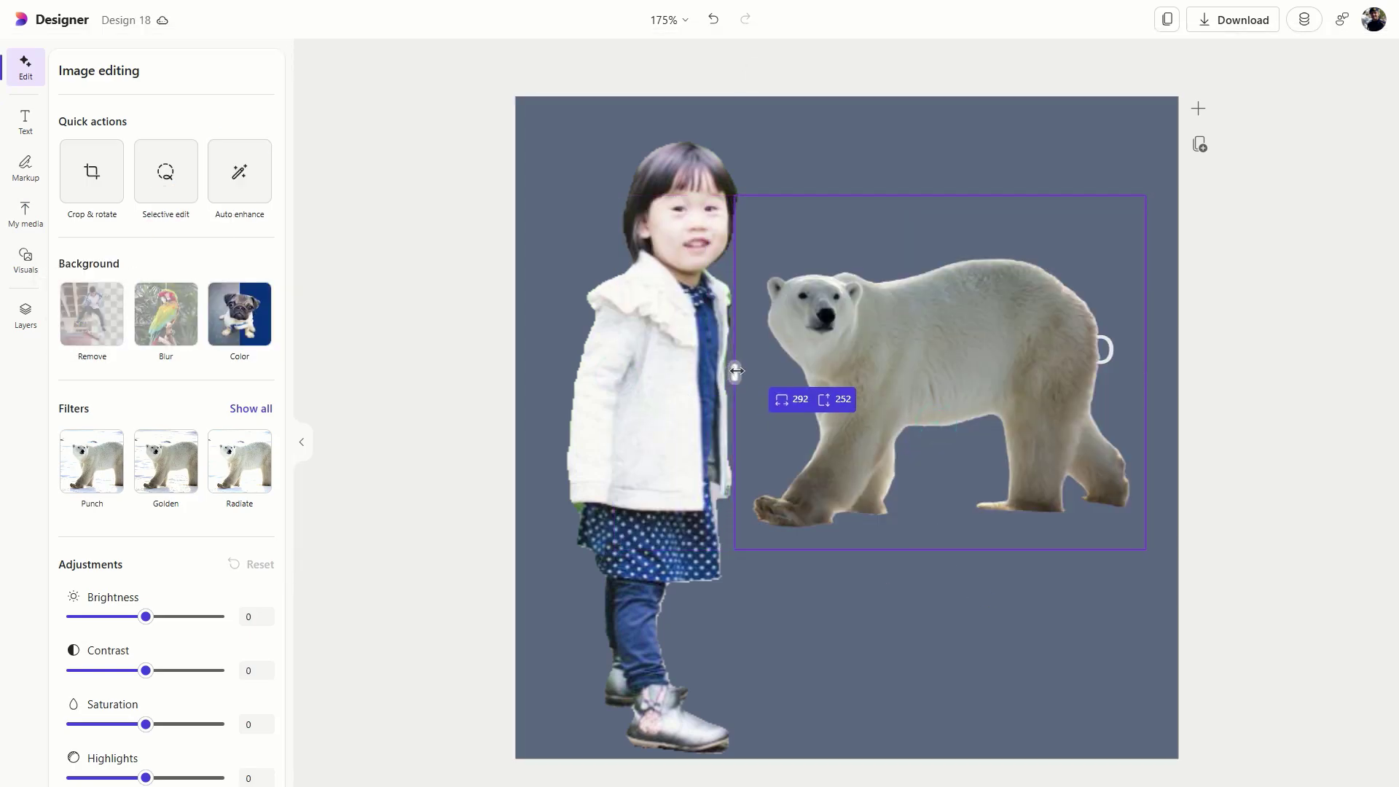
pyautogui.moveTo(911, 483)
pyautogui.mouseDown()
pyautogui.moveTo(931, 479)
pyautogui.moveTo(925, 705)
pyautogui.mouseUp()
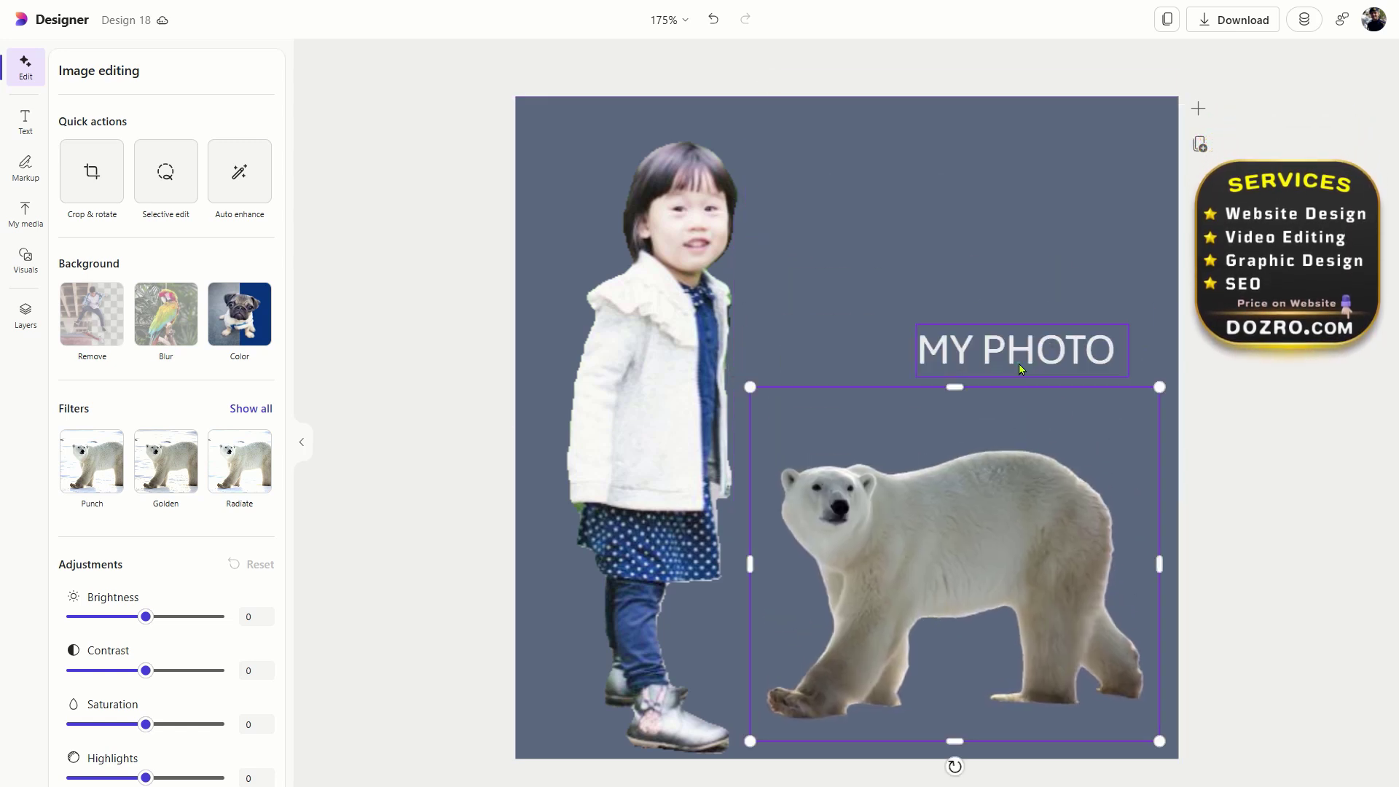
pyautogui.moveTo(1019, 362); pyautogui.dragTo(1021, 408)
# Step: Paste the long-haired girl photo, nudge it right, and remove its background
pyautogui.hotkey('ctrl', 'v')
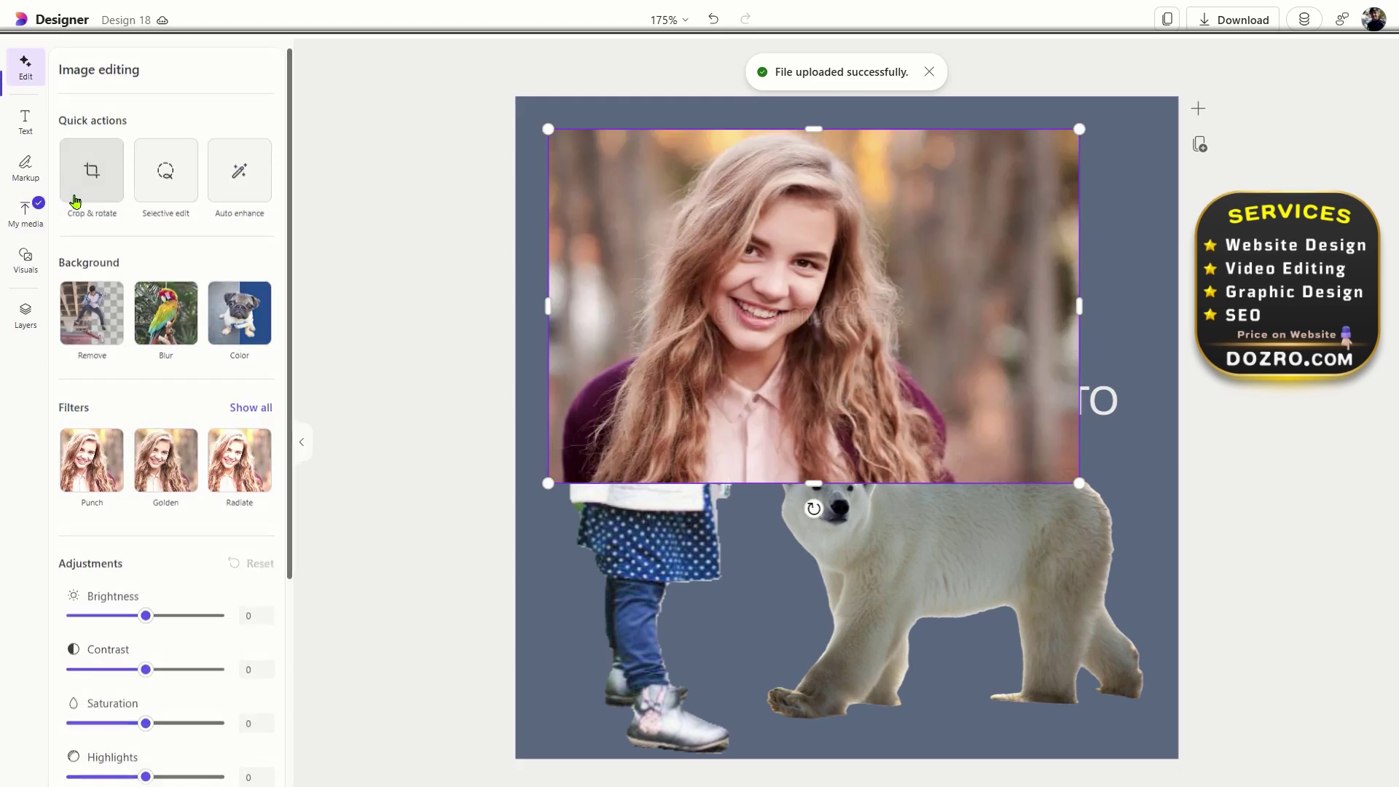
pyautogui.moveTo(796, 266); pyautogui.dragTo(877, 255)
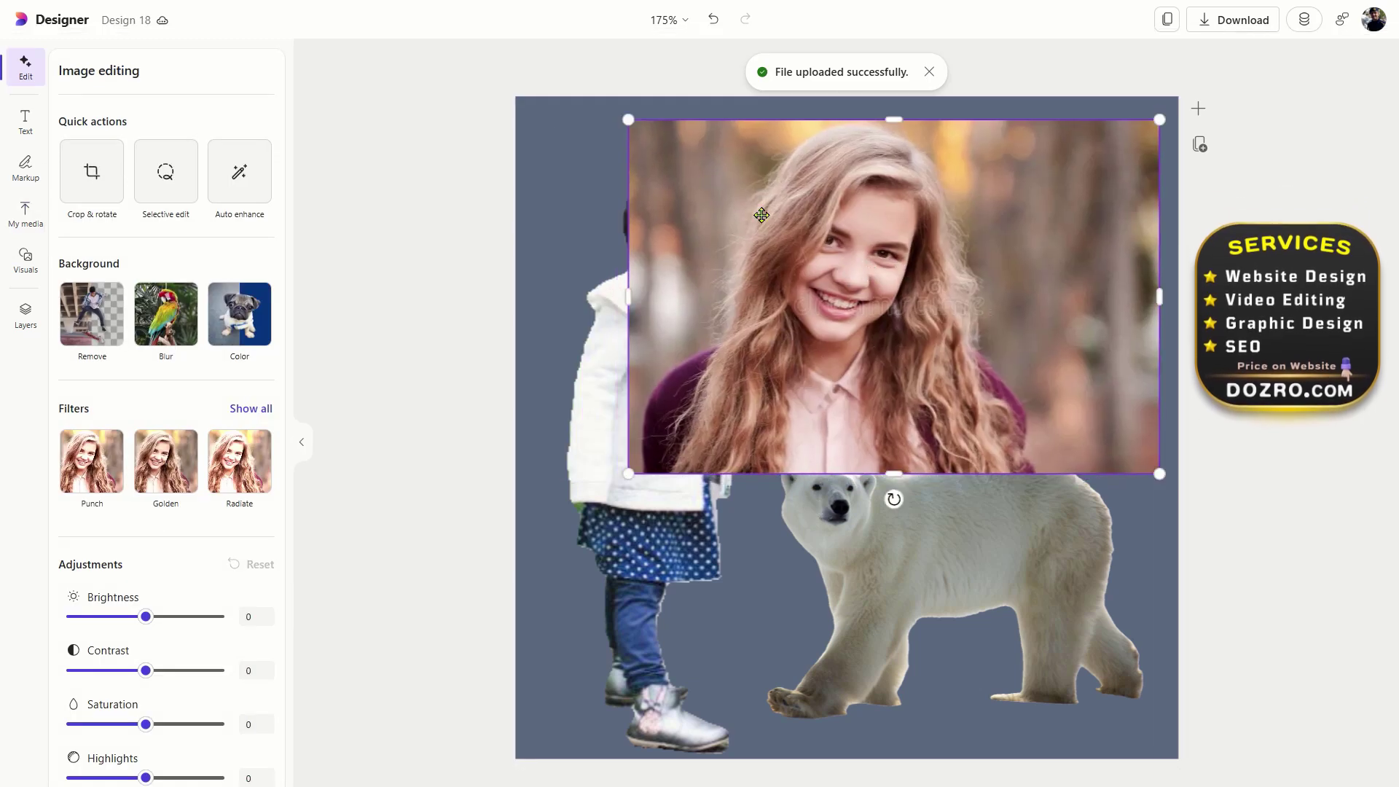
pyautogui.click(92, 314)
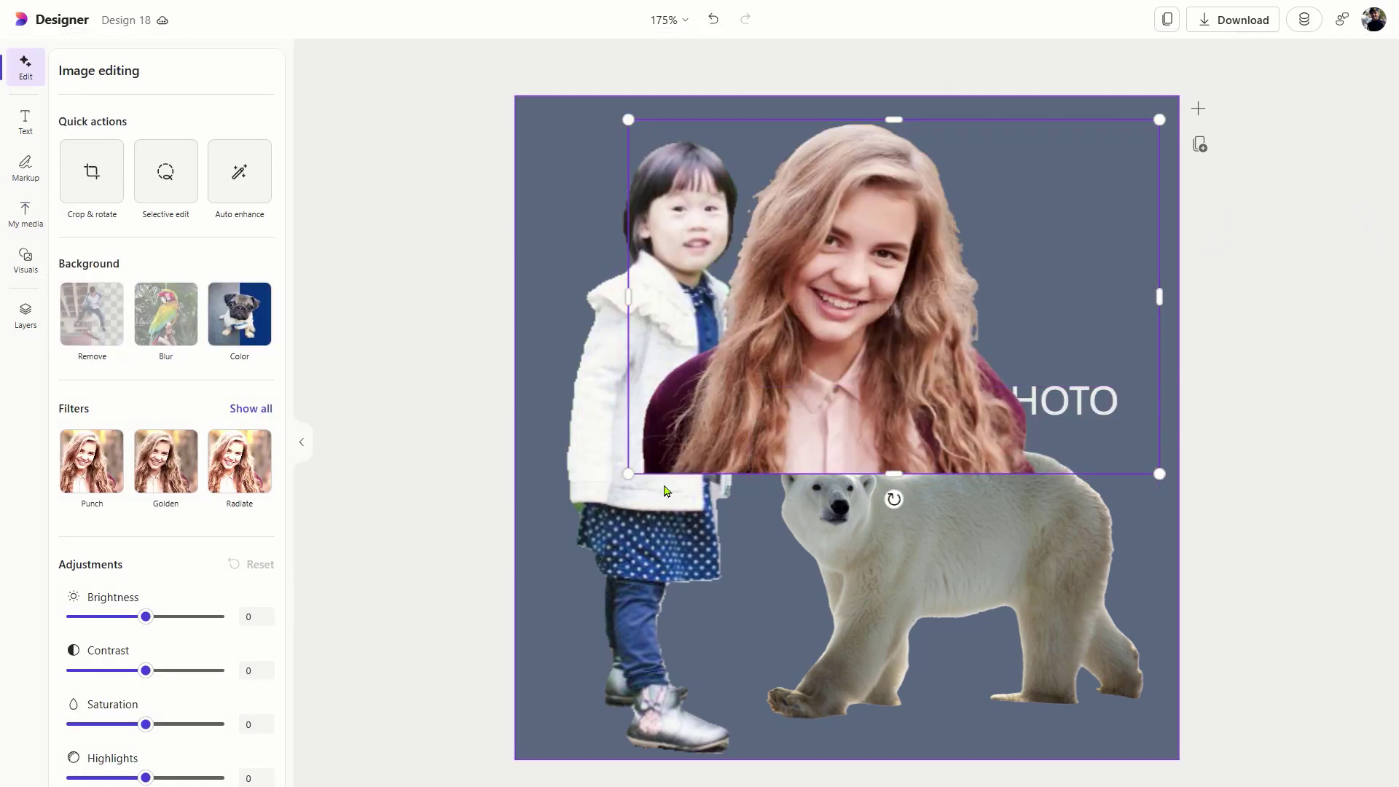
# Step: Shrink the girl cutout above MY PHOTO, then remove the page-2 dancers' white background
pyautogui.moveTo(628, 473); pyautogui.dragTo(843, 325)
pyautogui.moveTo(1000, 219); pyautogui.dragTo(937, 237)
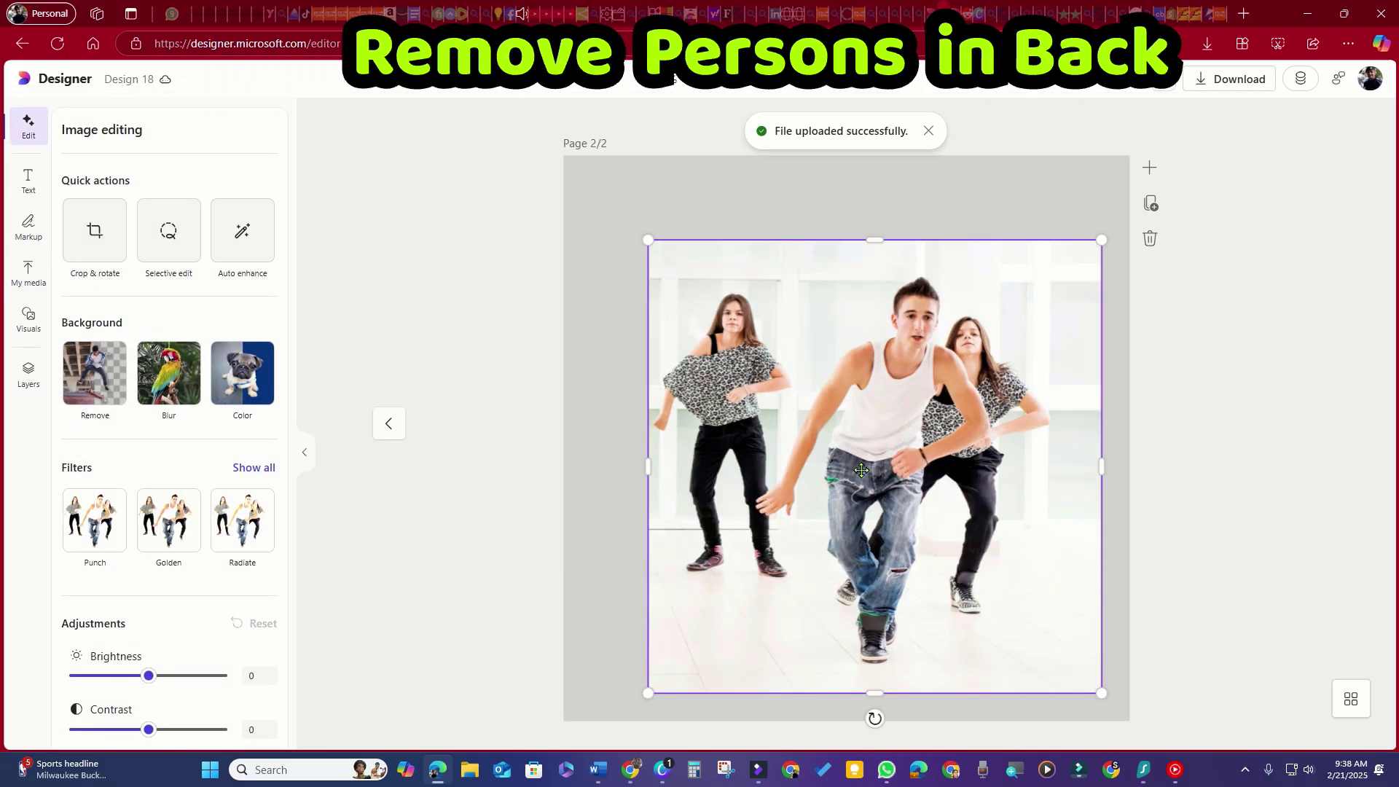
pyautogui.moveTo(861, 470); pyautogui.dragTo(823, 419)
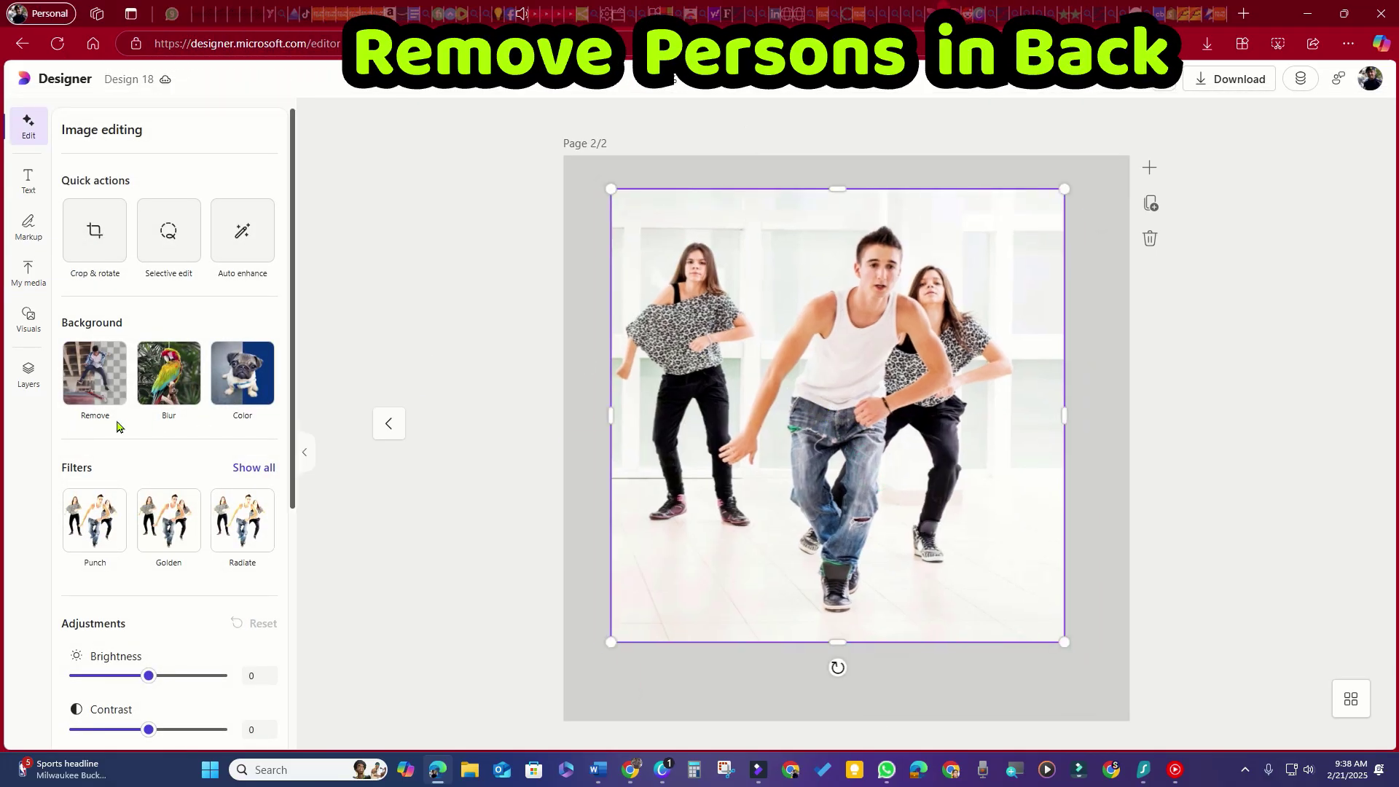
pyautogui.click(84, 391)
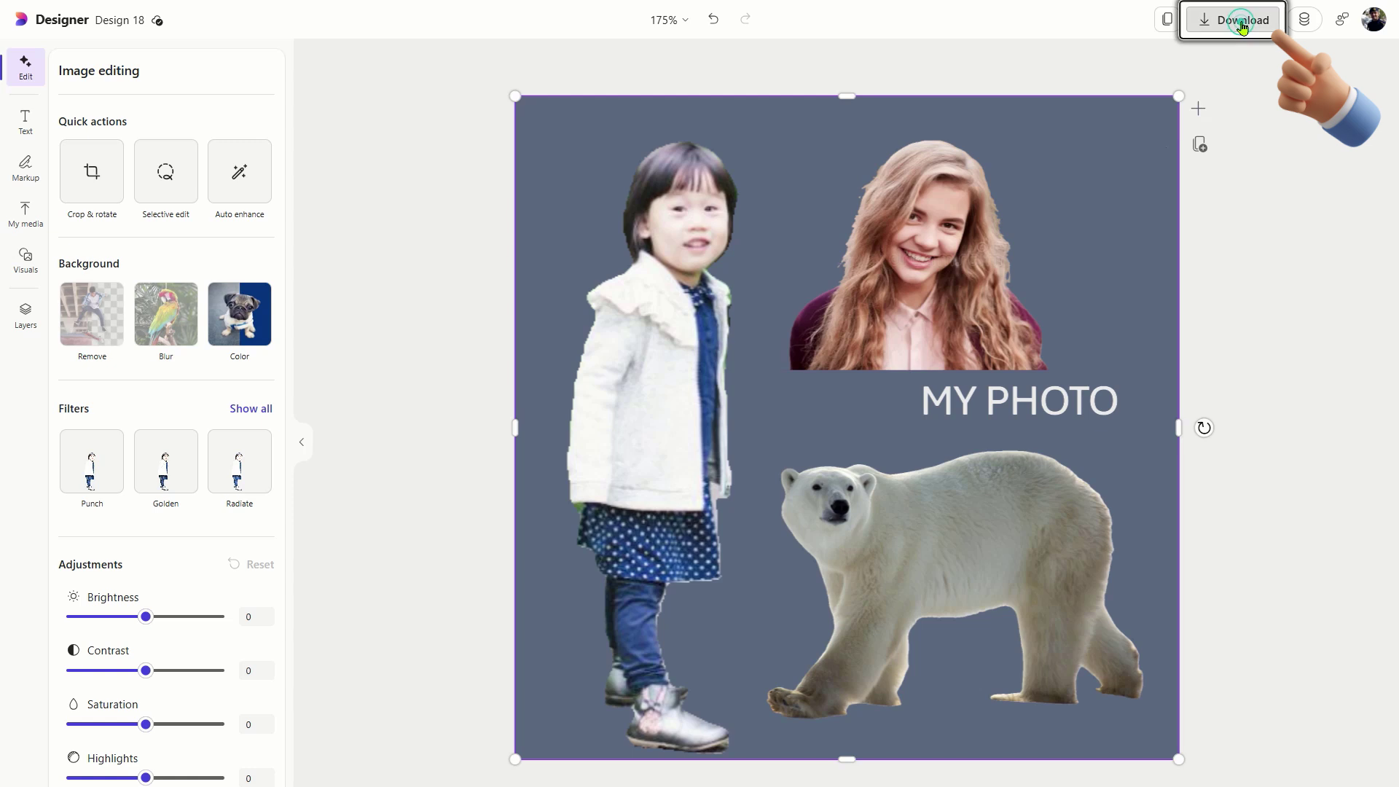
# Step: Open Download and expand the file type list showing PNG, JPG and PDF
pyautogui.click(1242, 27)
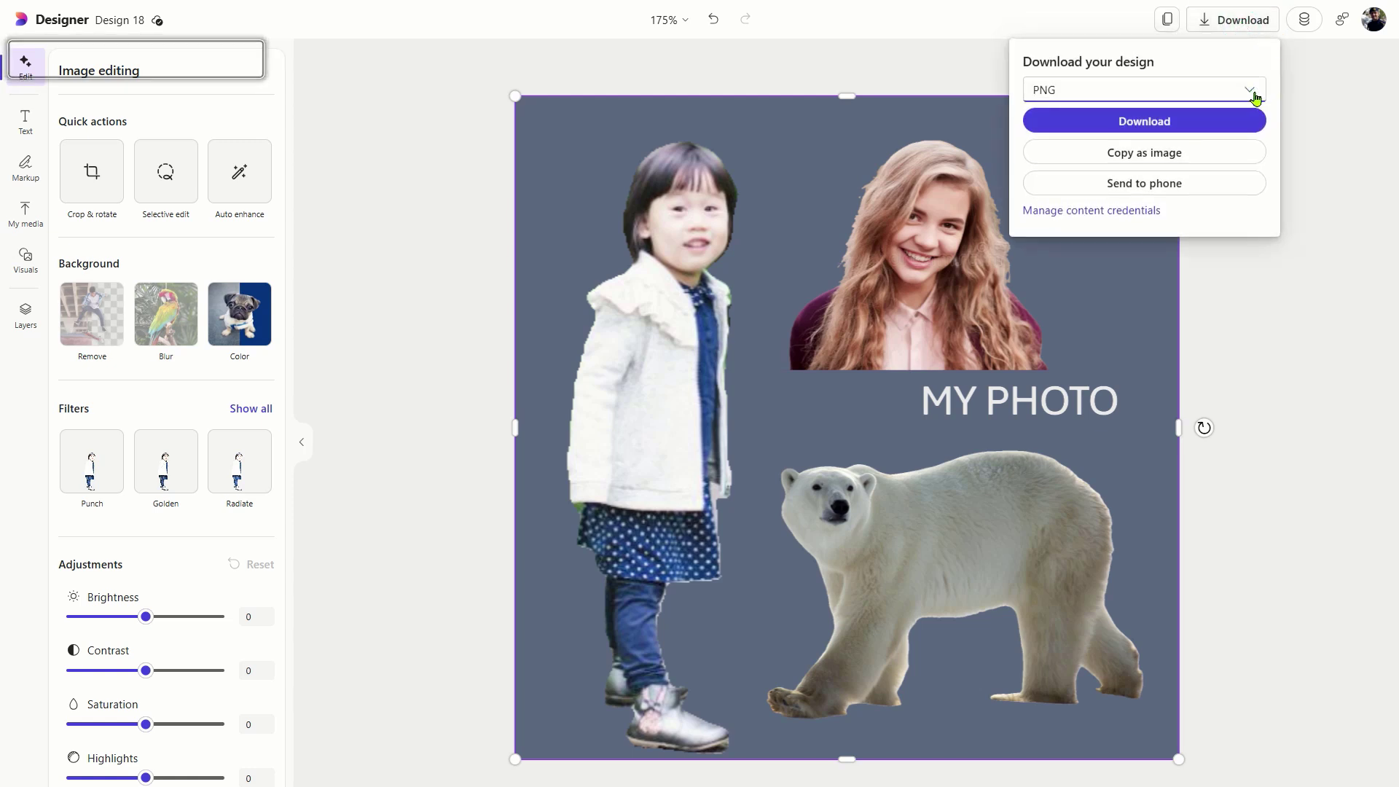
pyautogui.click(1253, 93)
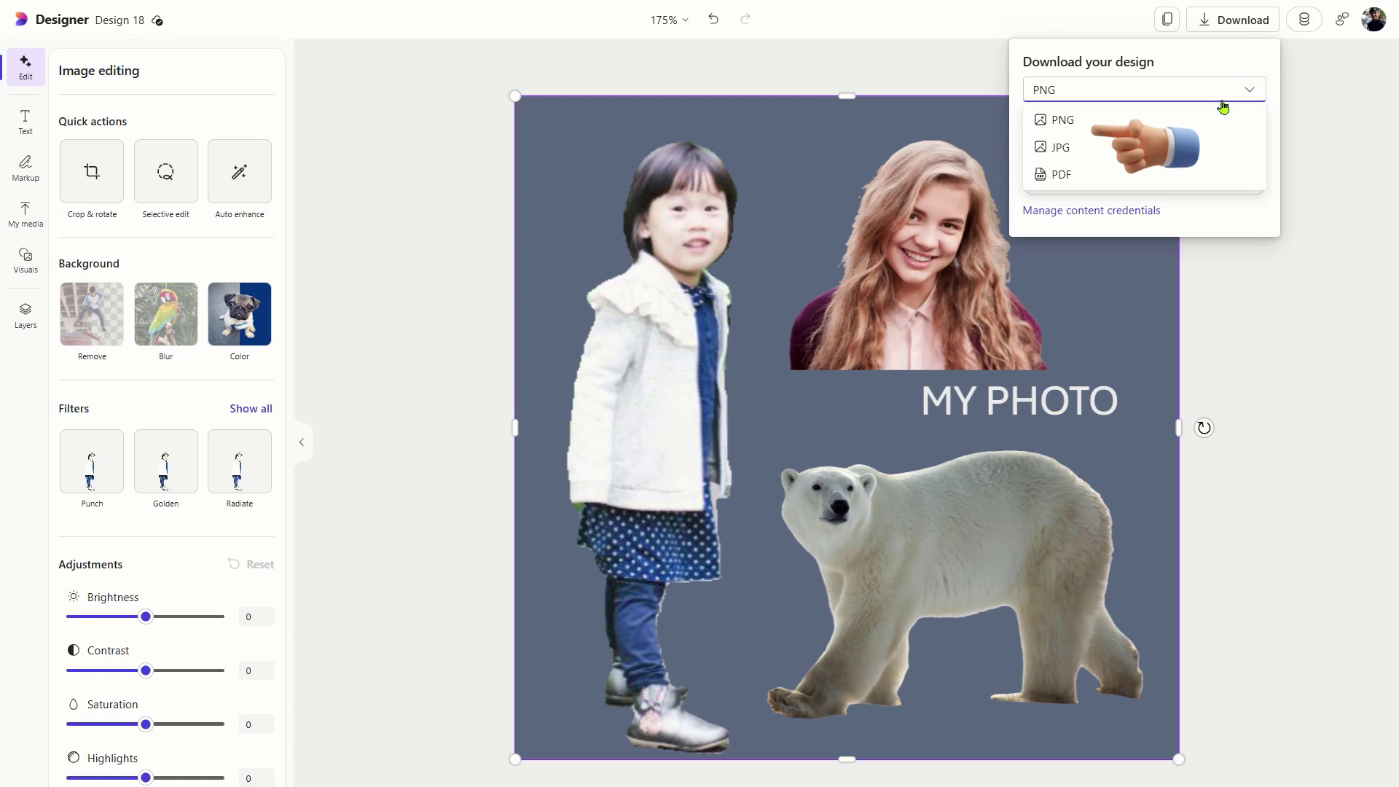